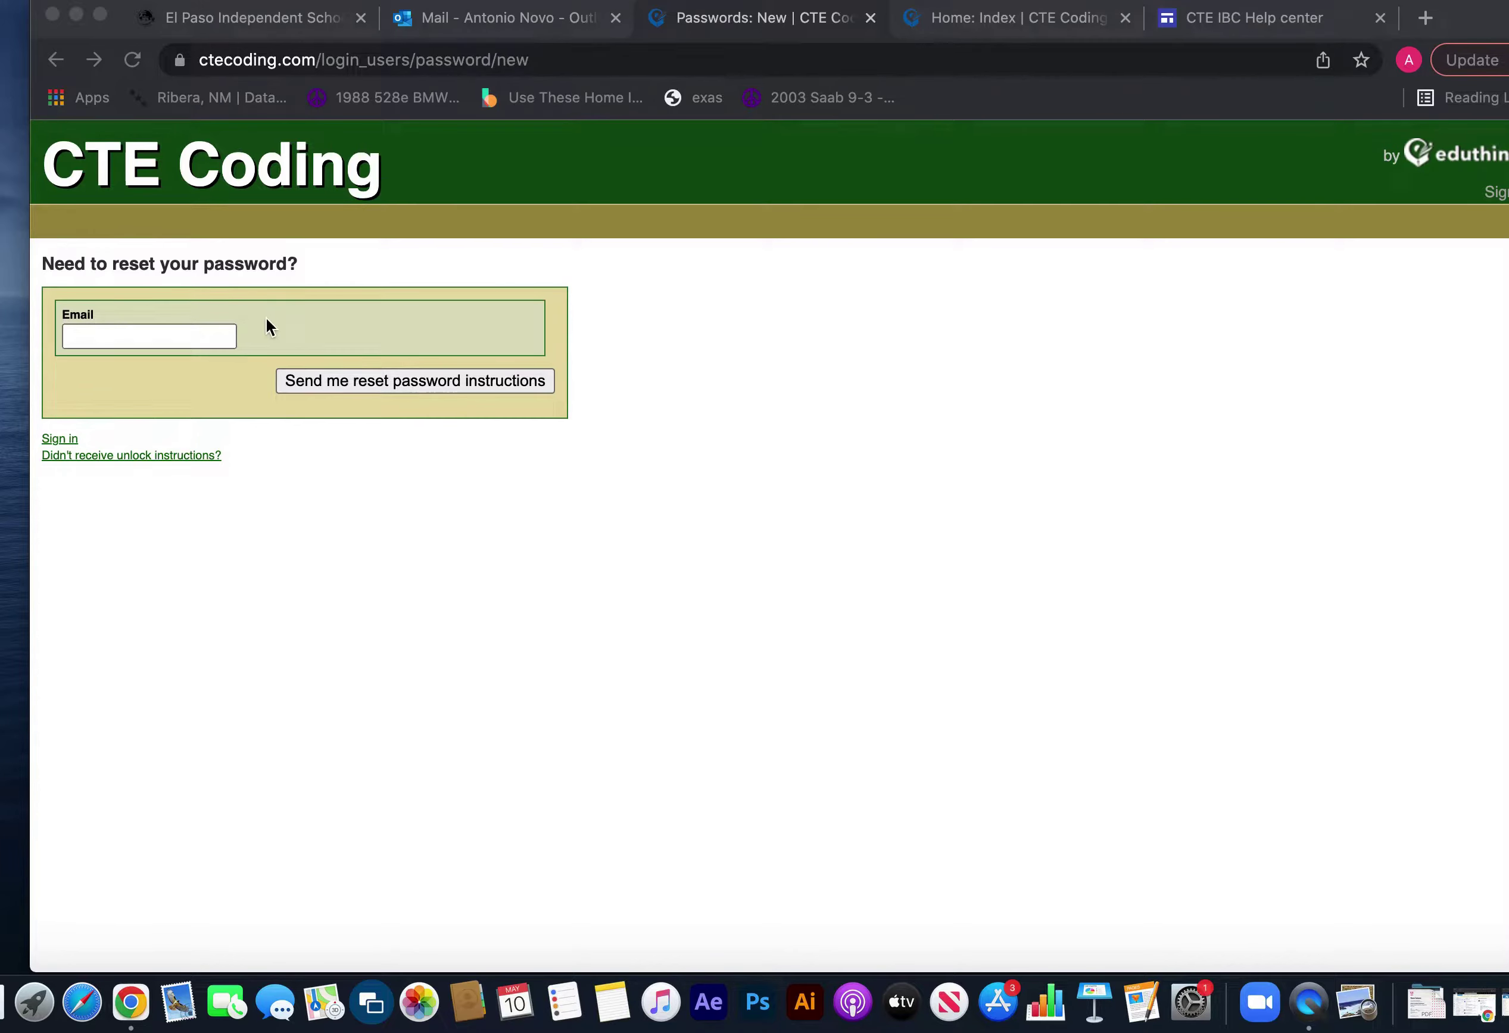
Sign in to CTE Coding with the autofilled account credentials.
click(61, 438)
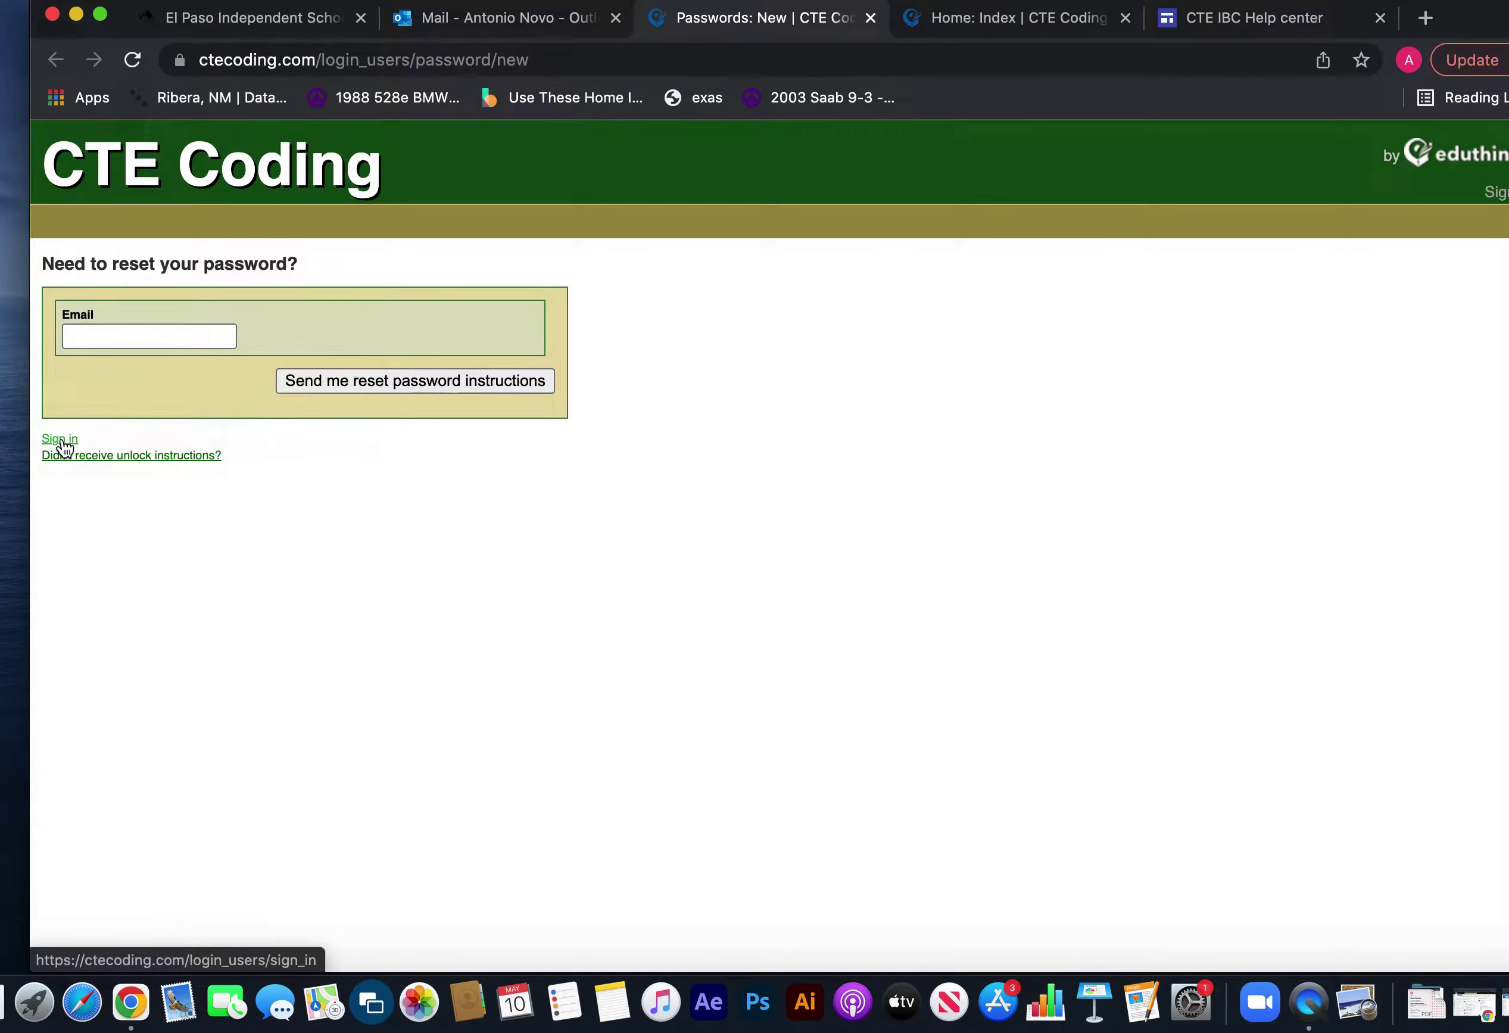
click(61, 439)
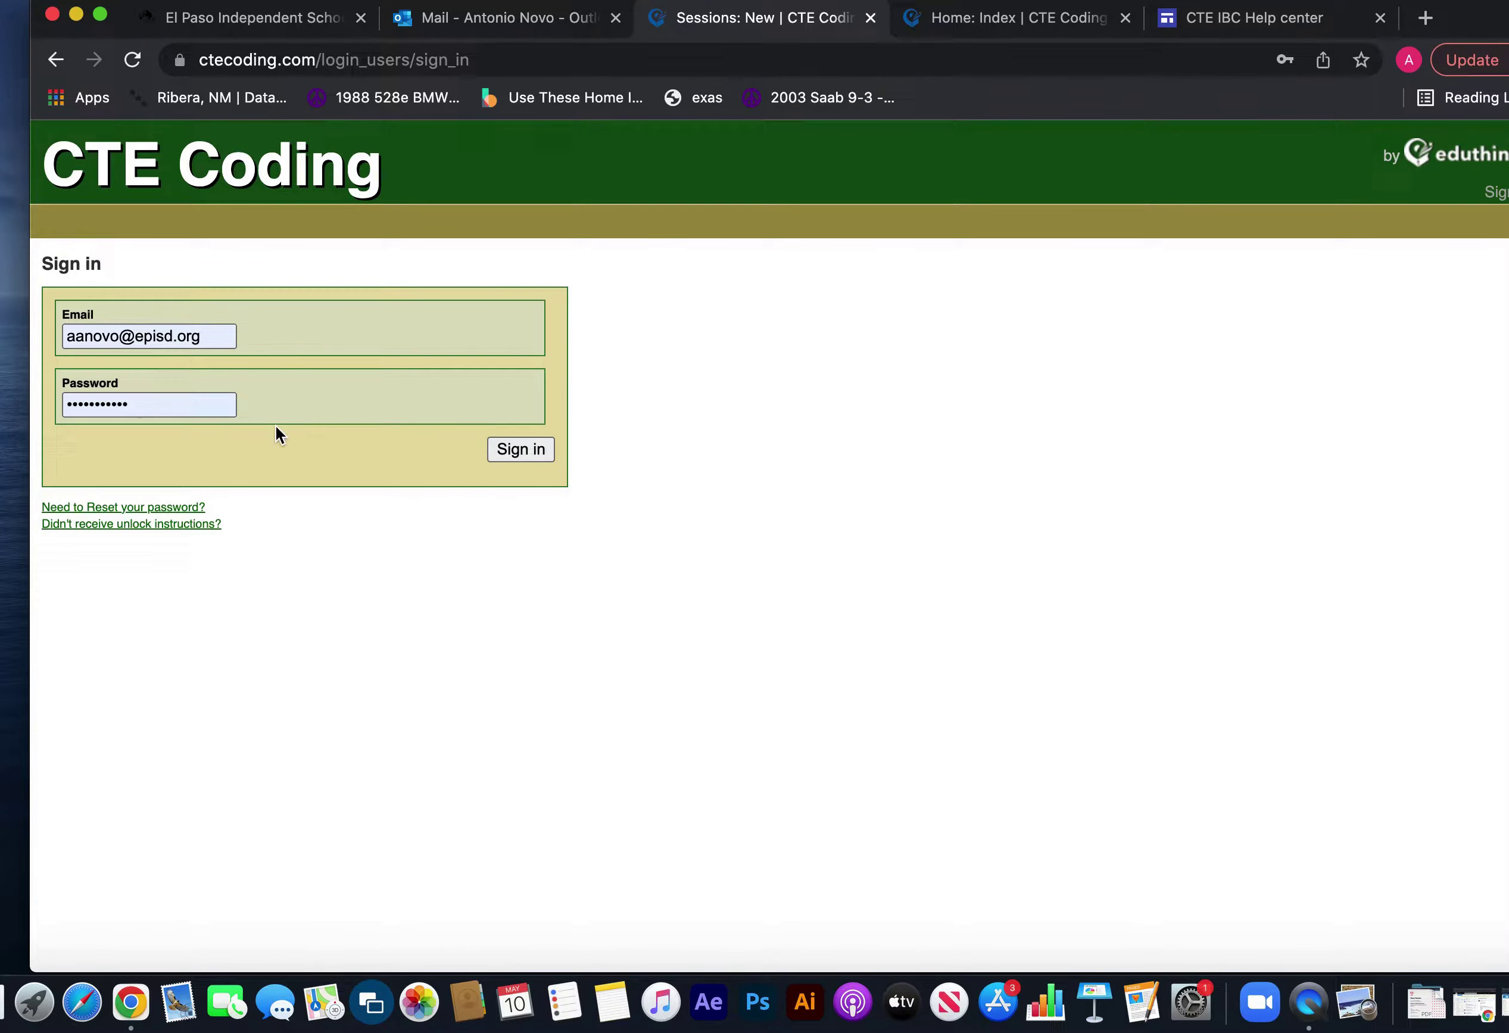
click(512, 452)
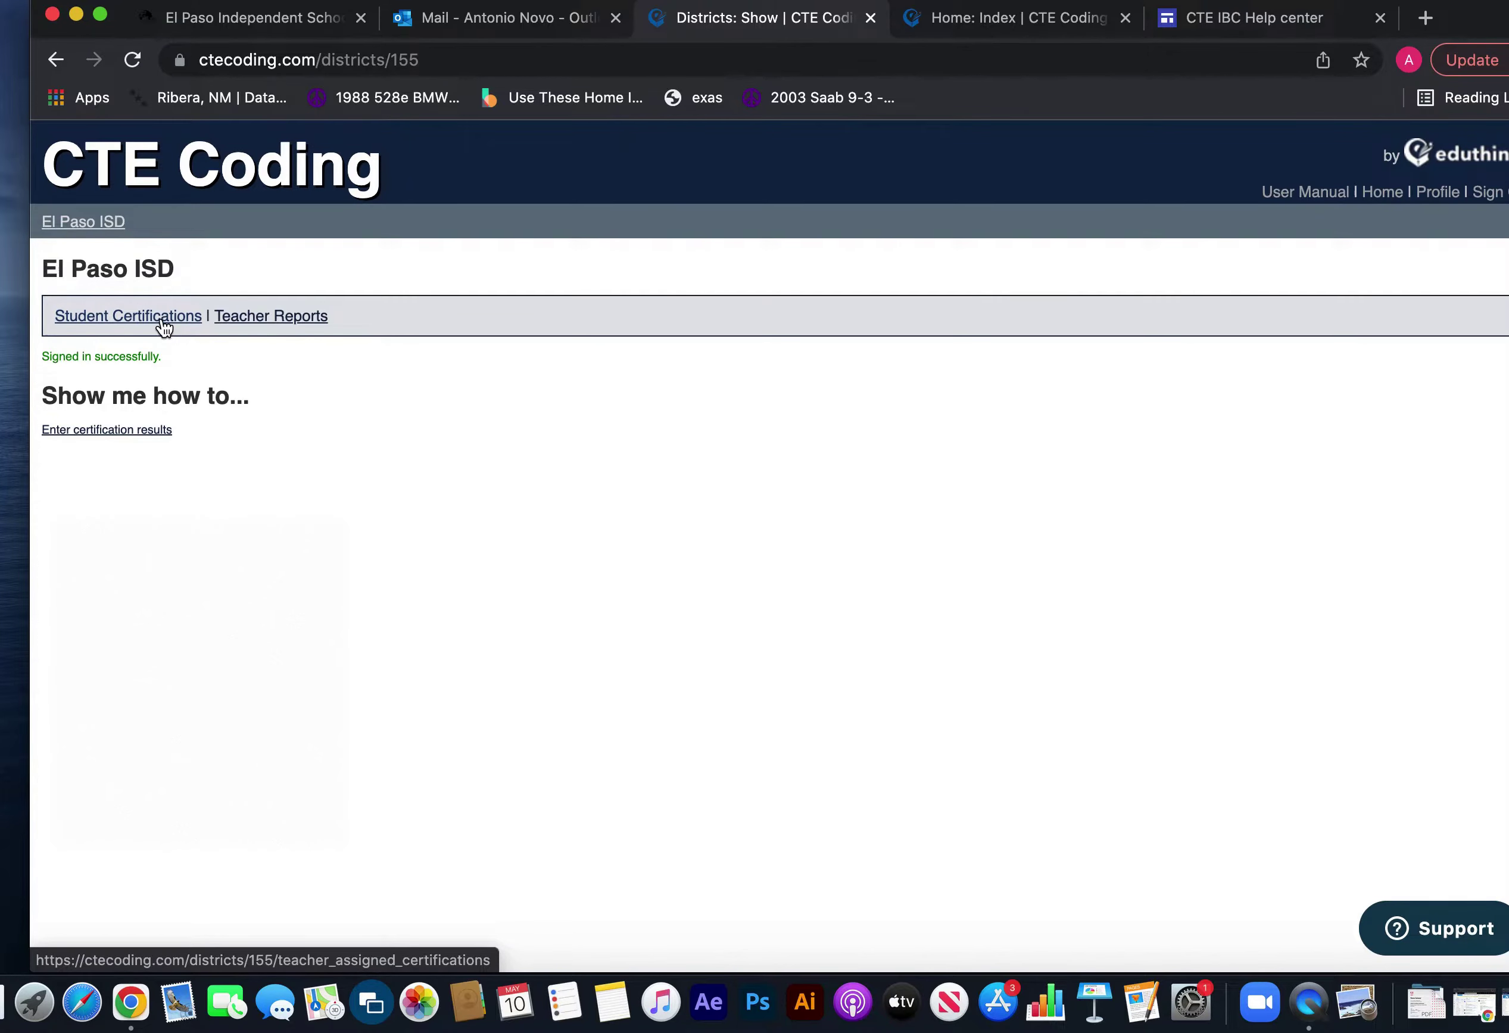
click(162, 321)
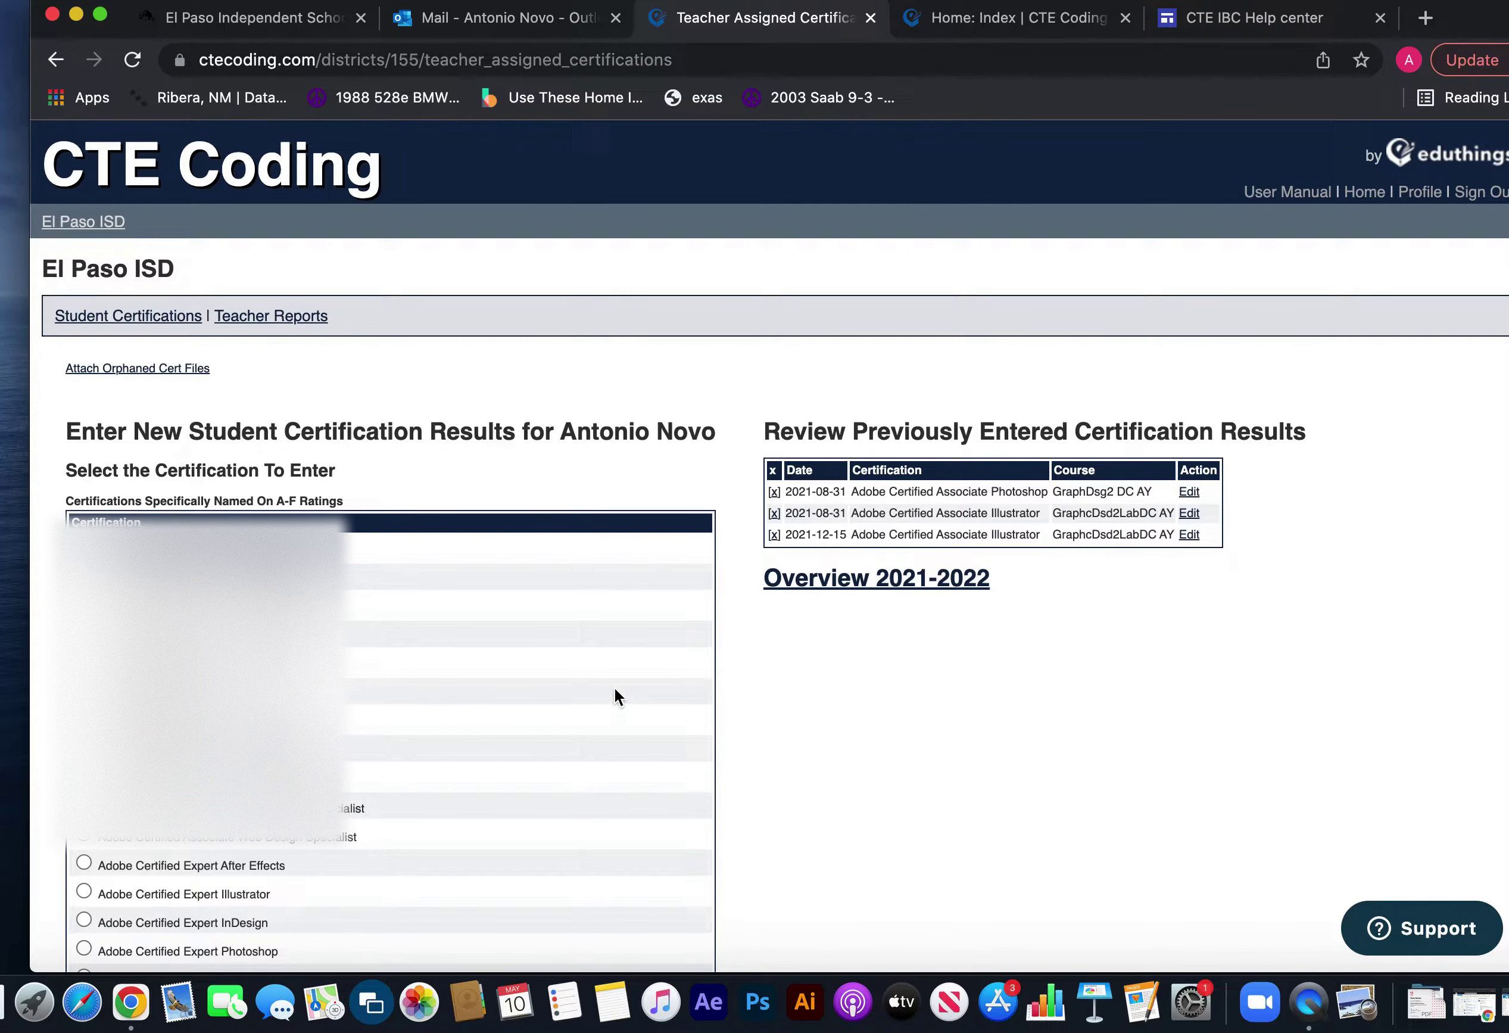
scroll(1293, 715, down, 2)
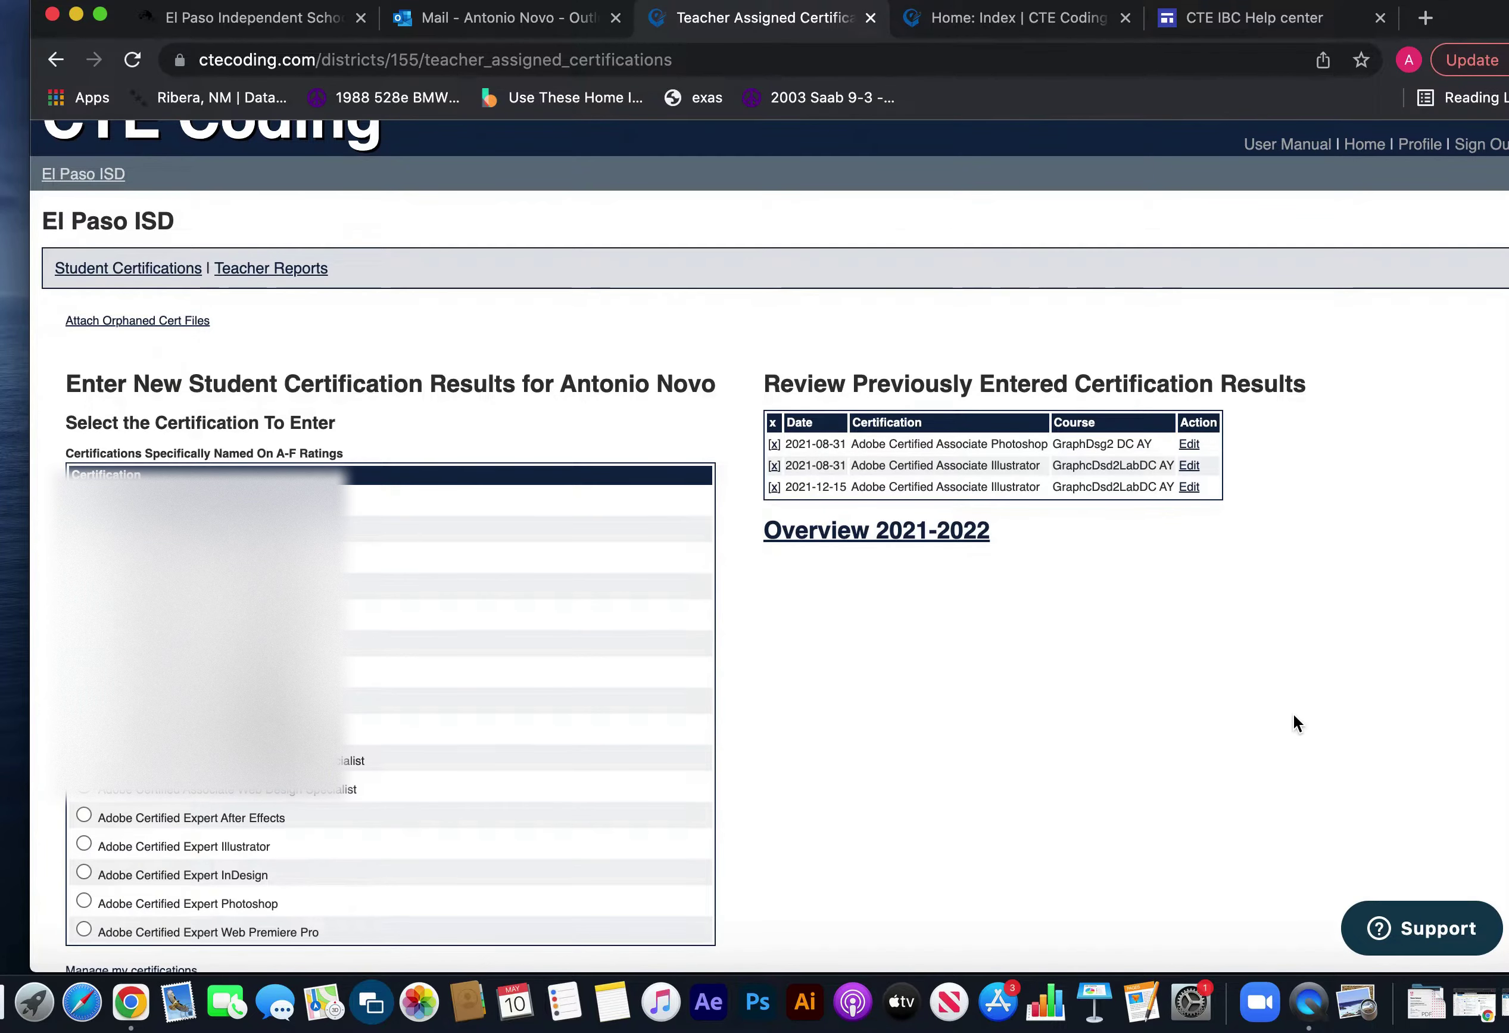
scroll(1294, 714, down, 2)
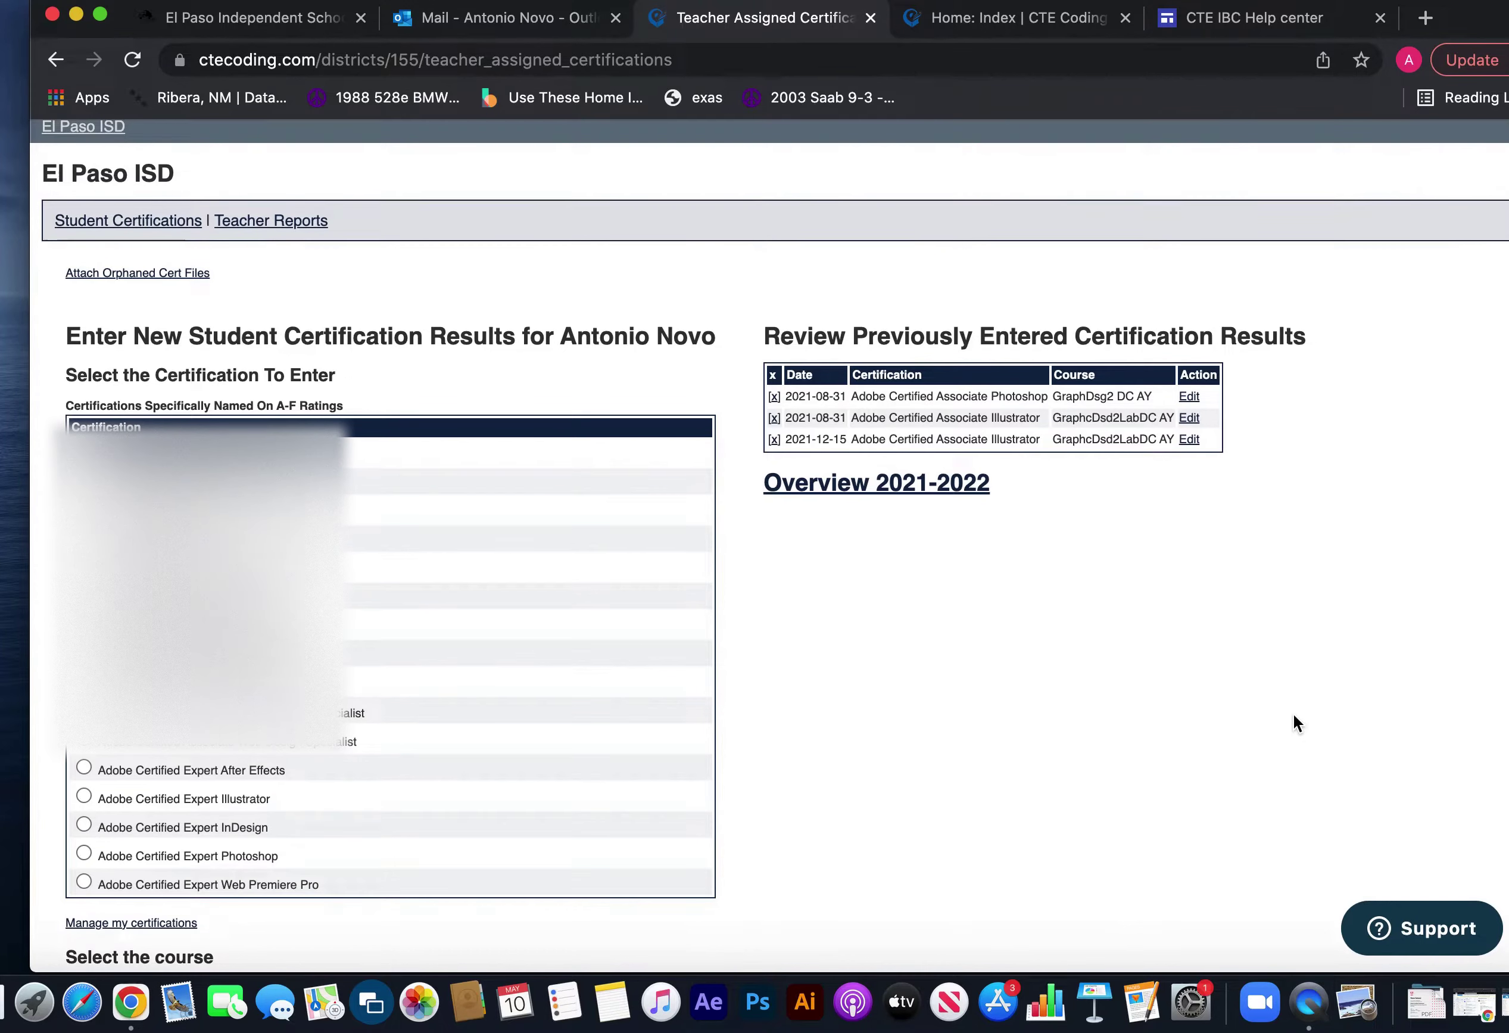
scroll(1293, 716, up, 2)
scroll(1293, 714, down, 5)
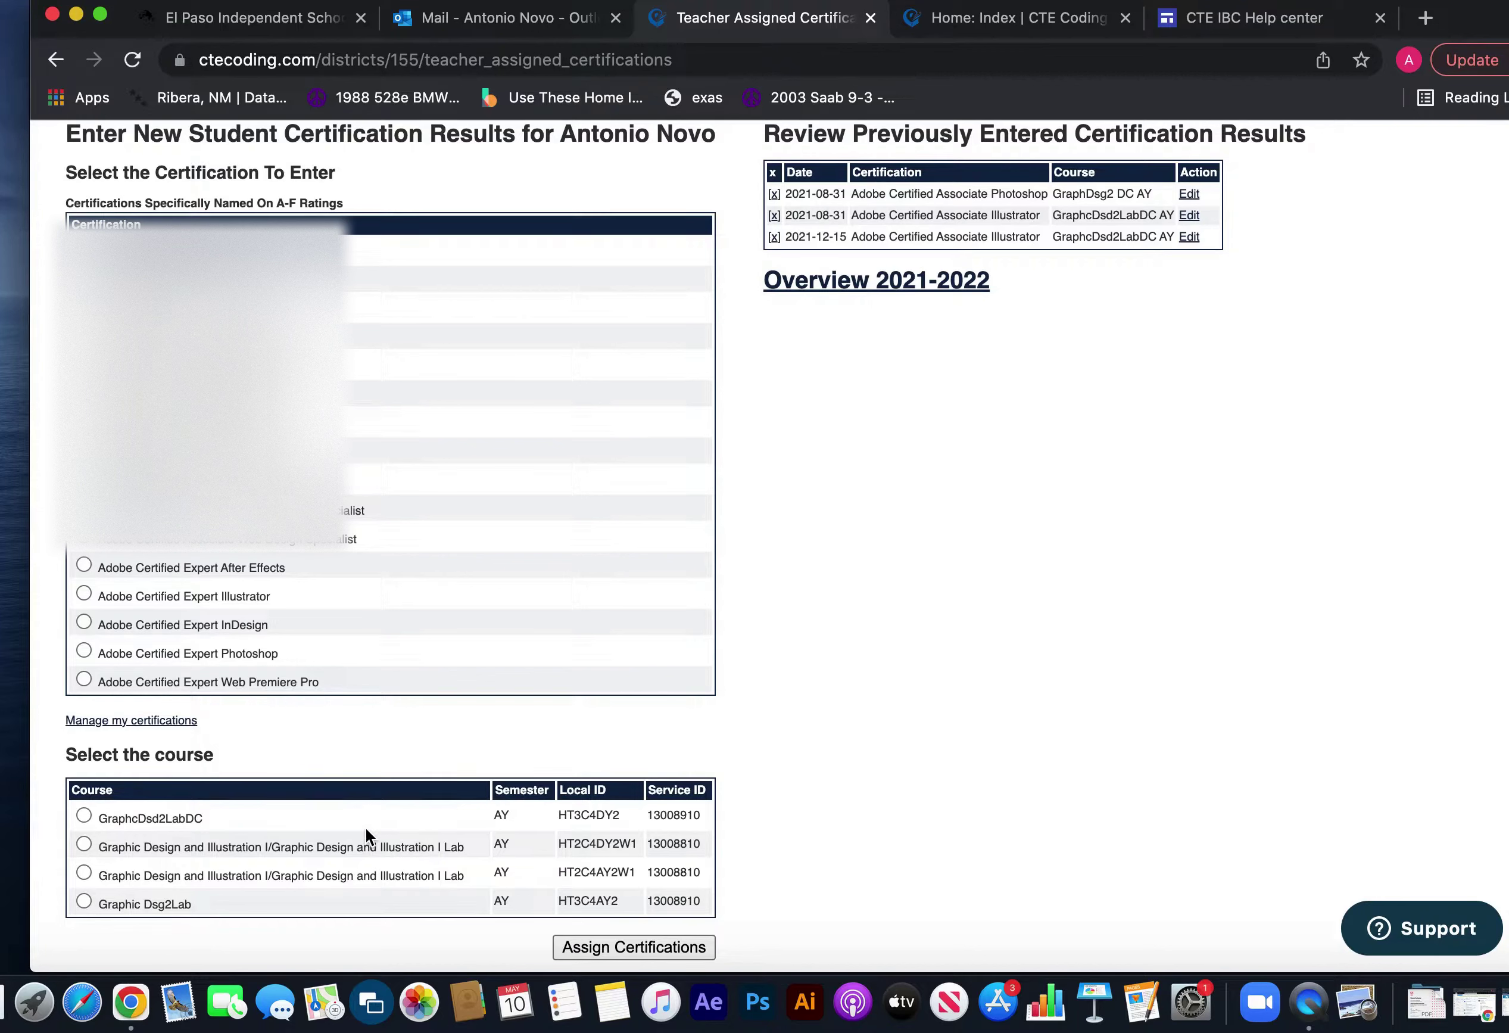
Choose the GraphcDsd2LabDC course and open its Illustrator certification results form.
click(192, 818)
click(668, 944)
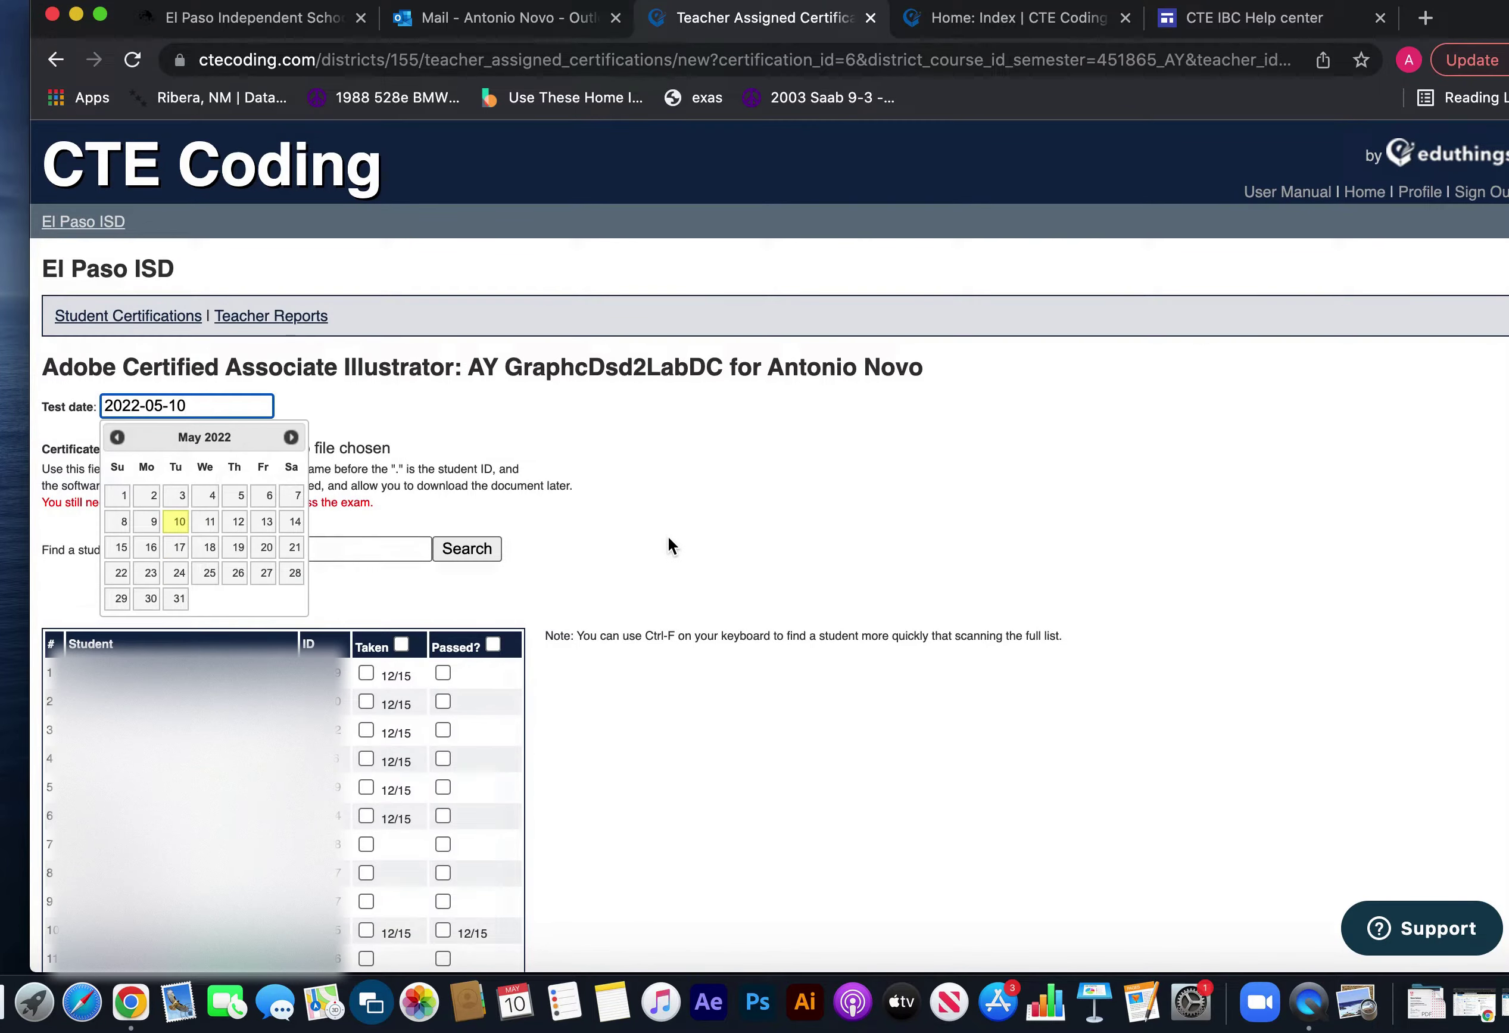
click(670, 536)
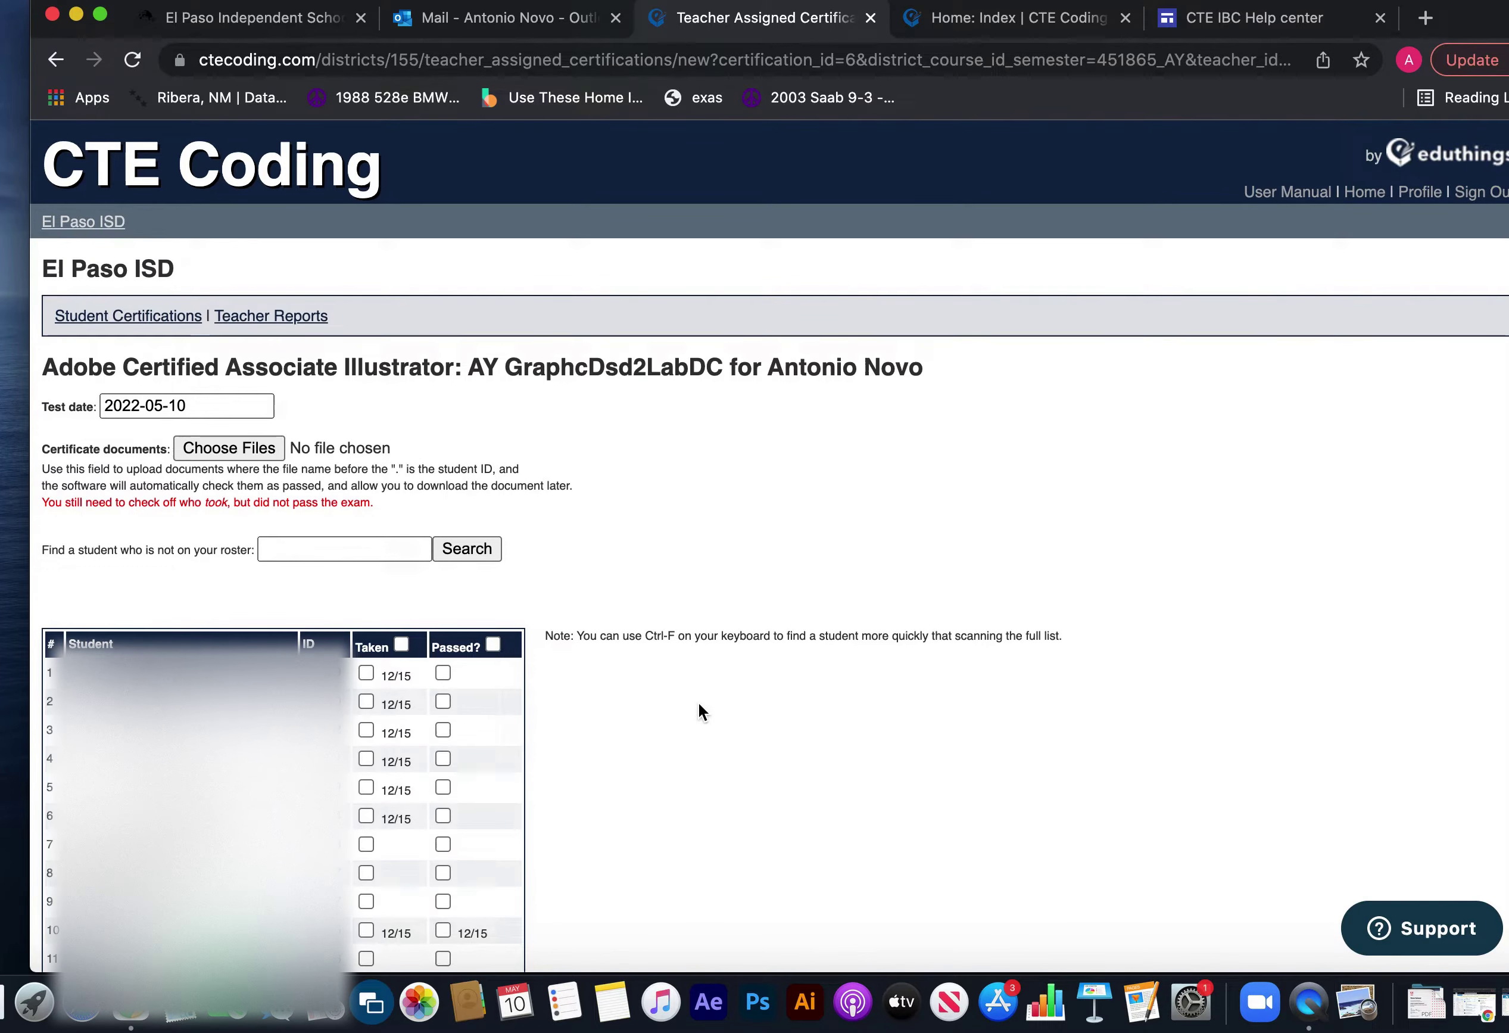
scroll(749, 776, down, 2)
scroll(747, 770, down, 2)
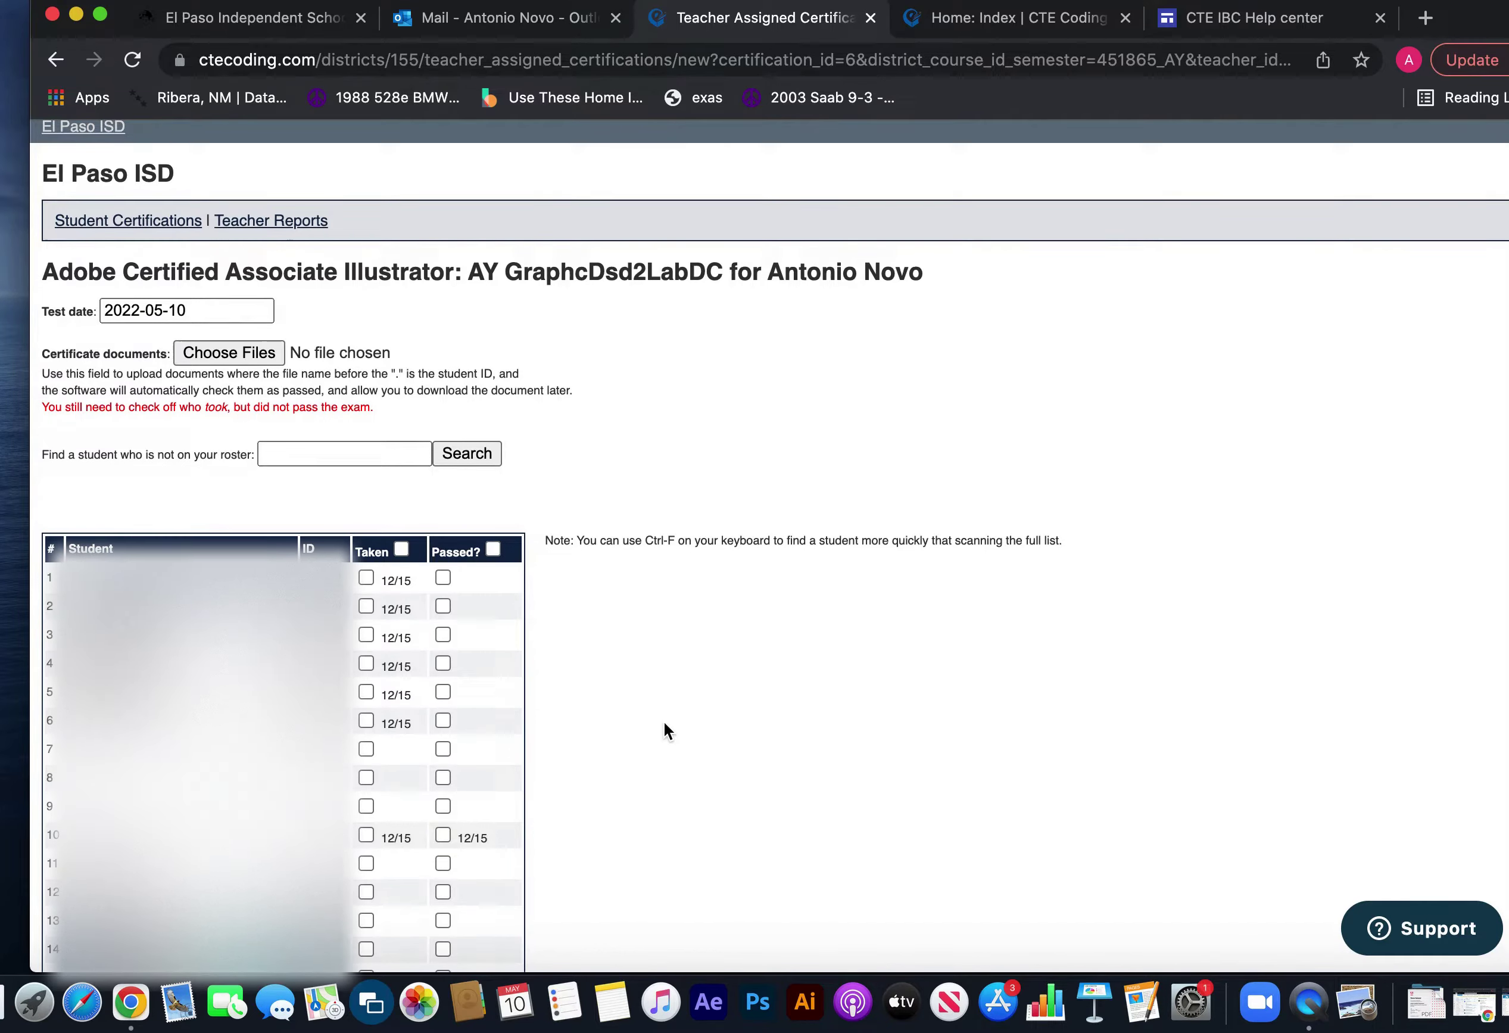
Change the test date from 2022-05-10 to December 10, 2021 in the calendar.
click(242, 310)
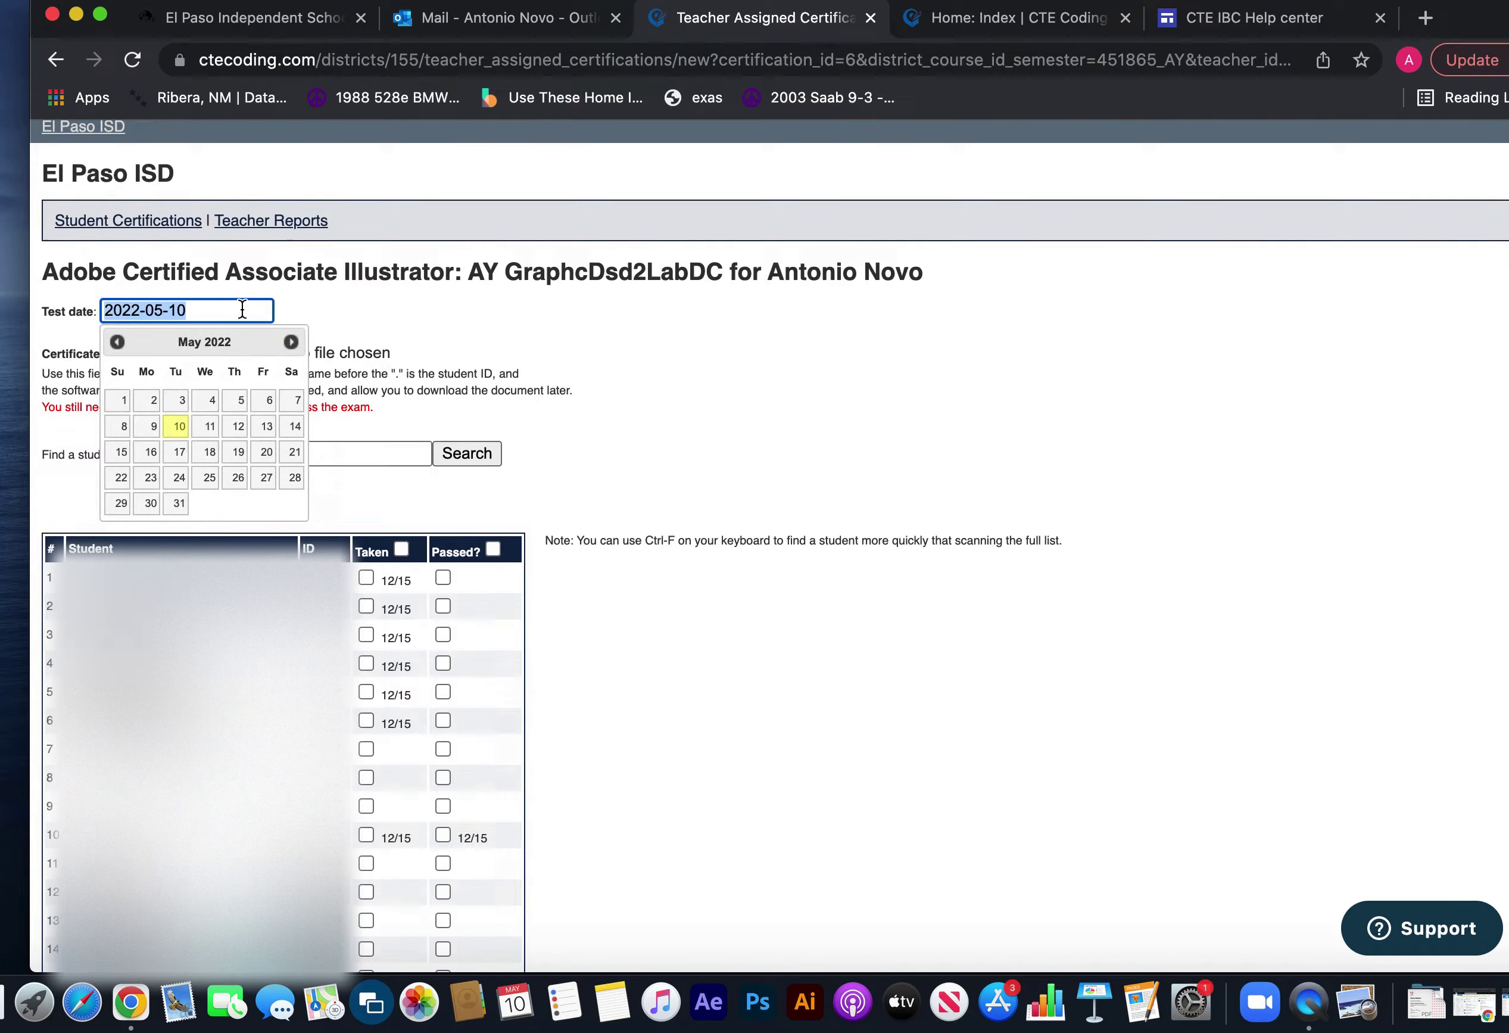
click(115, 342)
click(116, 342)
click(116, 342)
click(117, 342)
click(117, 342)
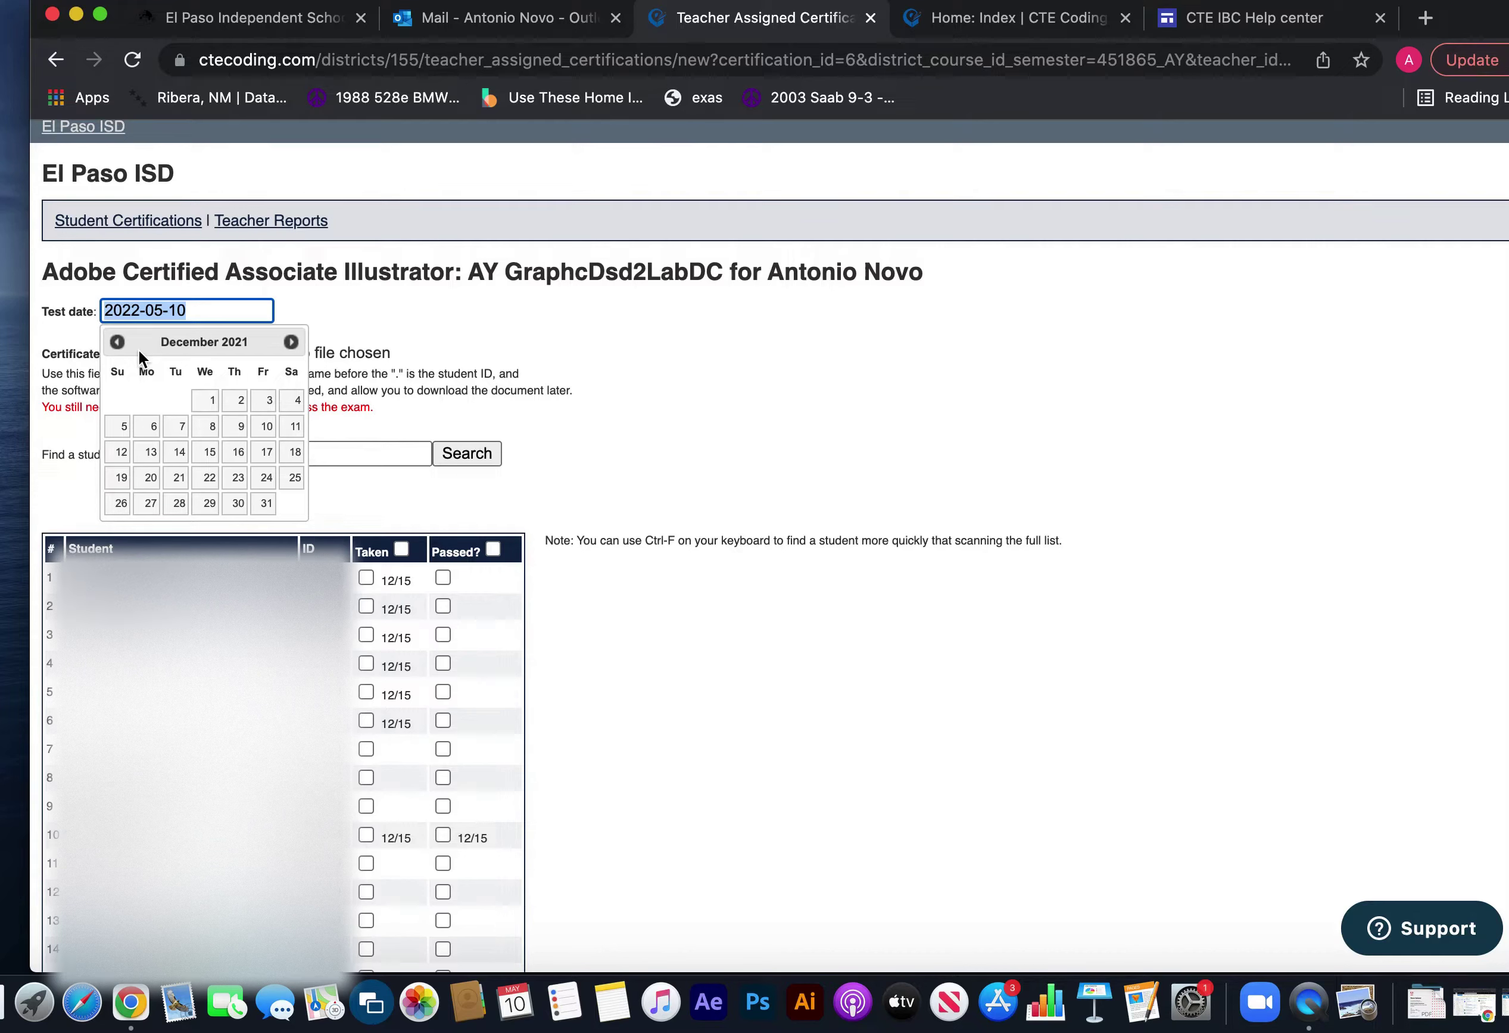
click(268, 427)
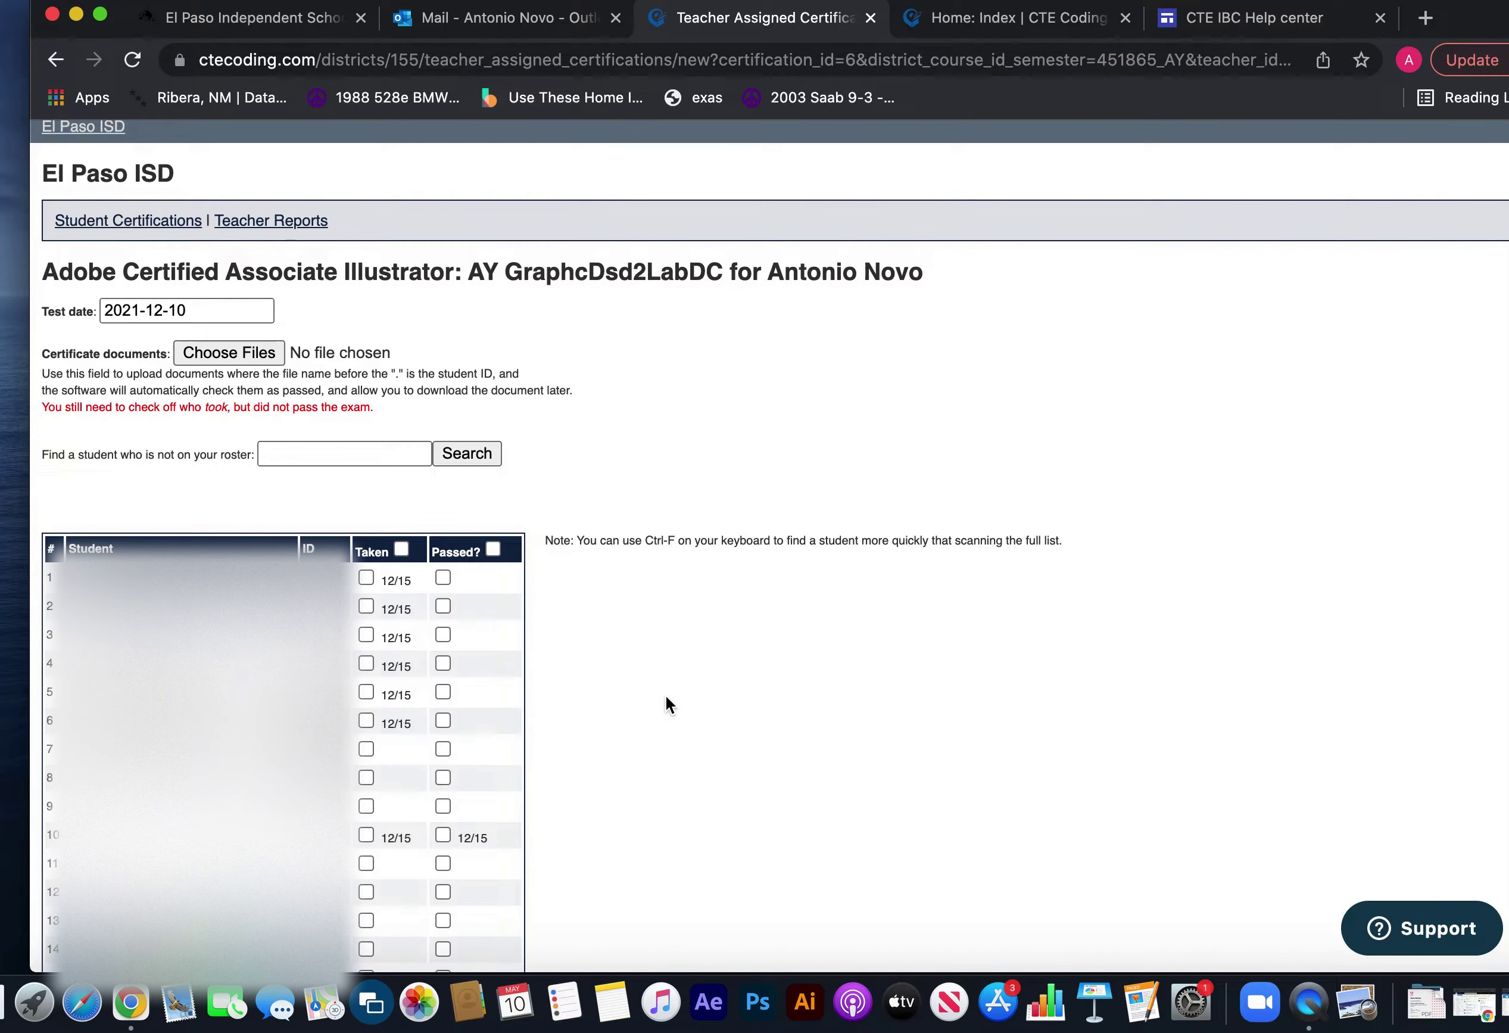
scroll(626, 736, down, 3)
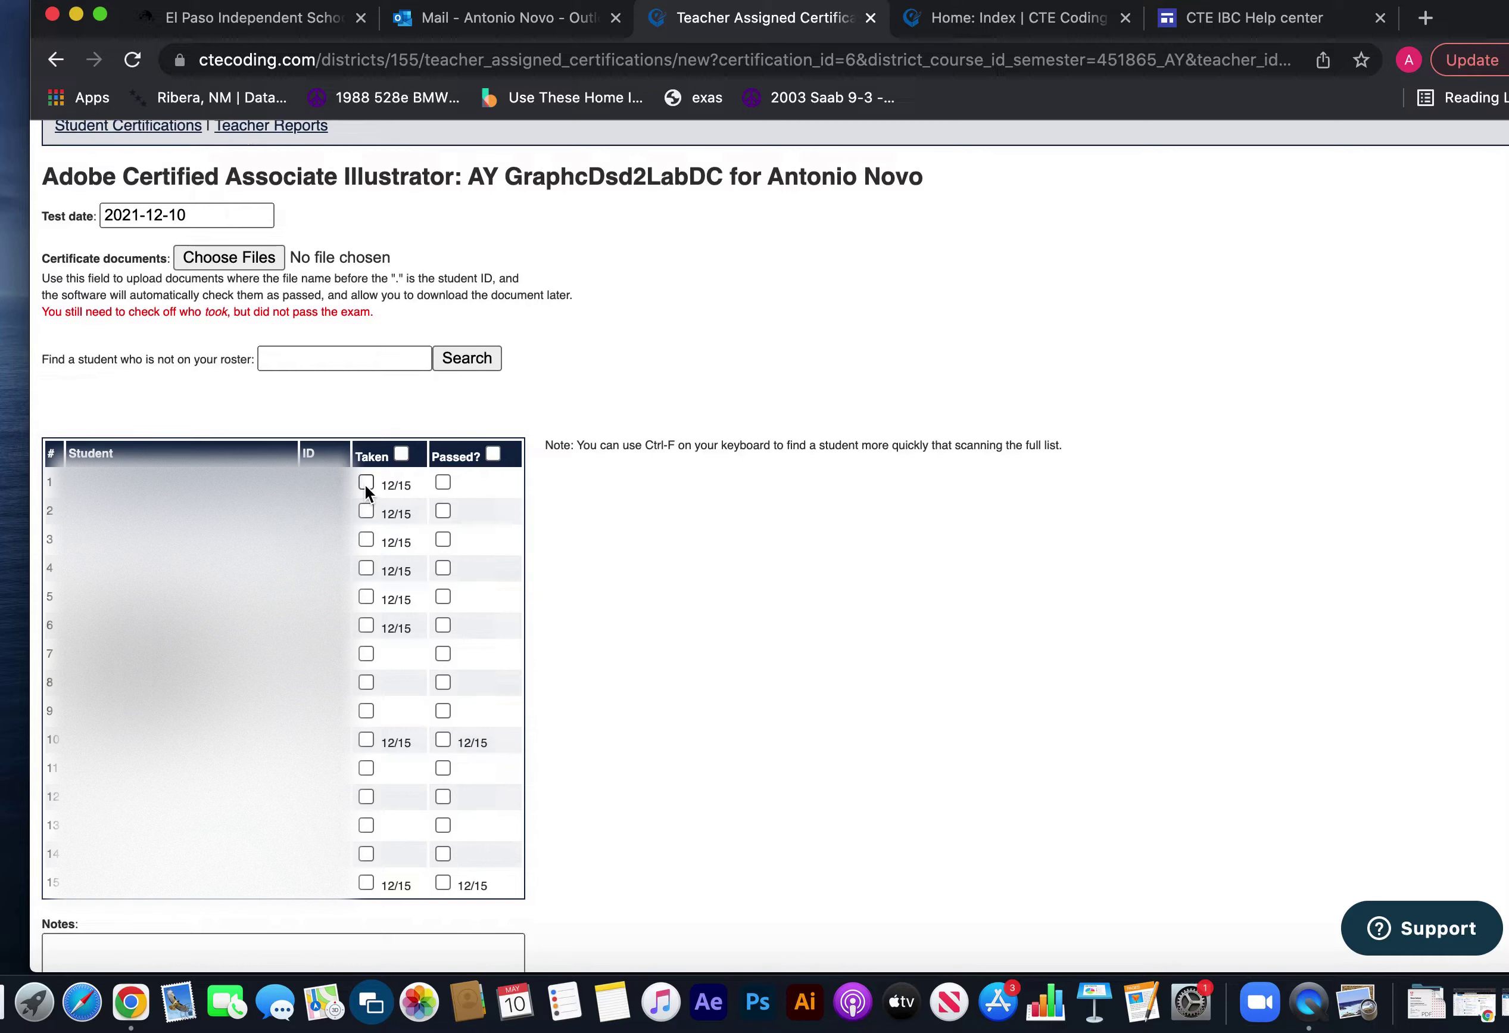
Mark all students as having taken the exam and row 10 as passed.
click(401, 454)
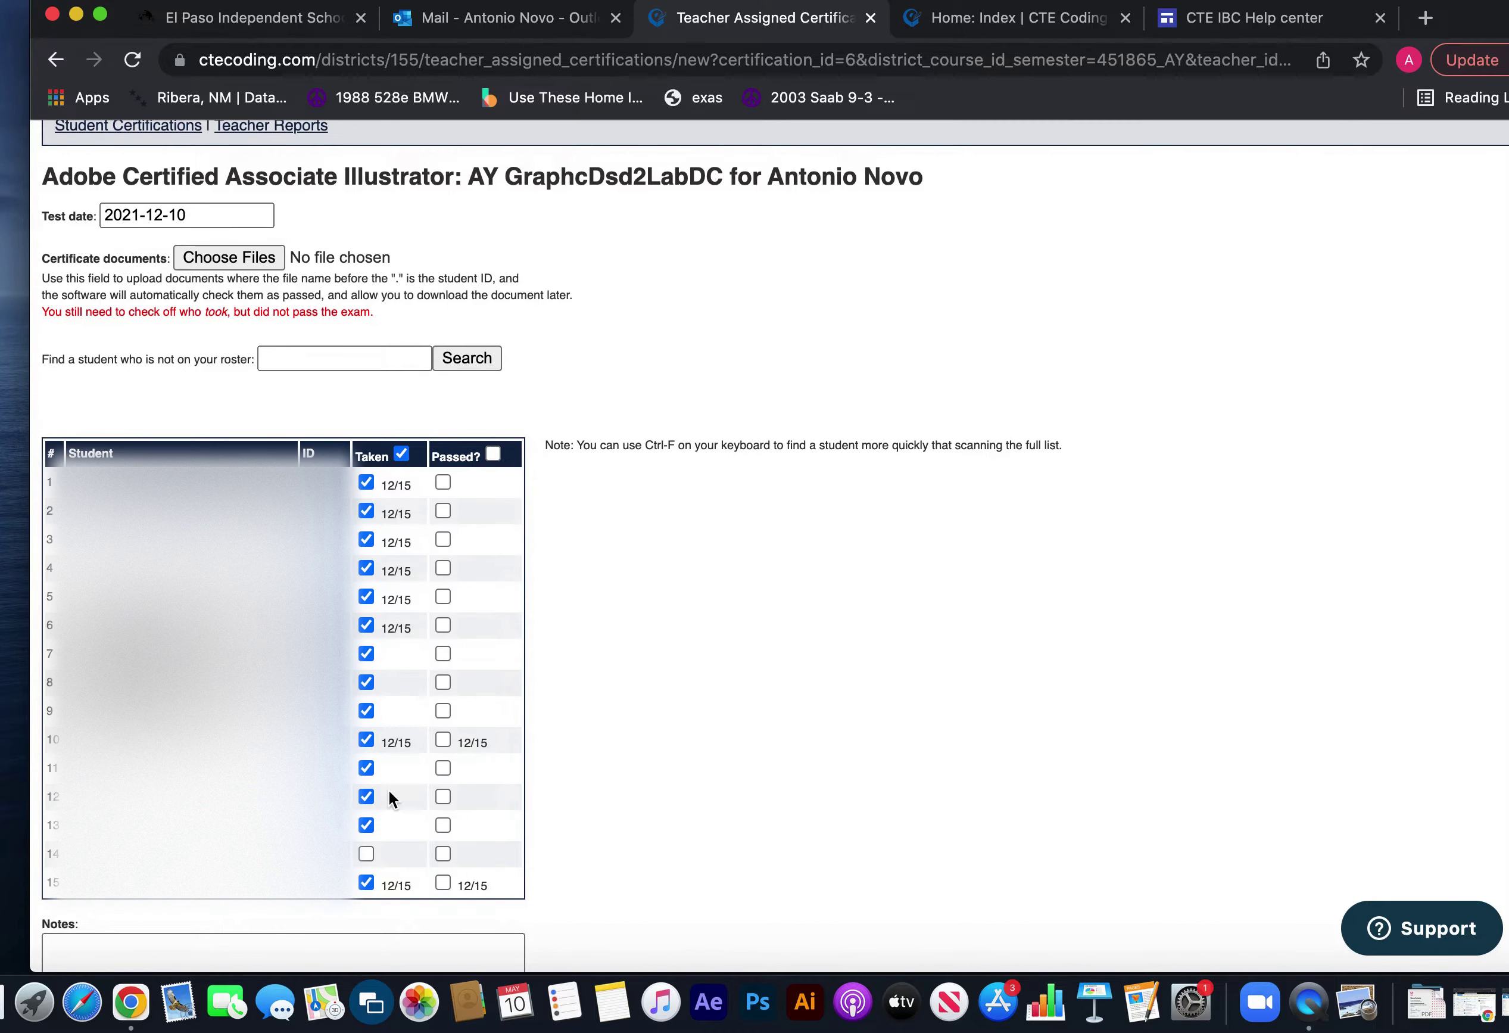
click(444, 740)
Upload Temp324162226826.pdf from Downloads as the certificate document.
click(240, 256)
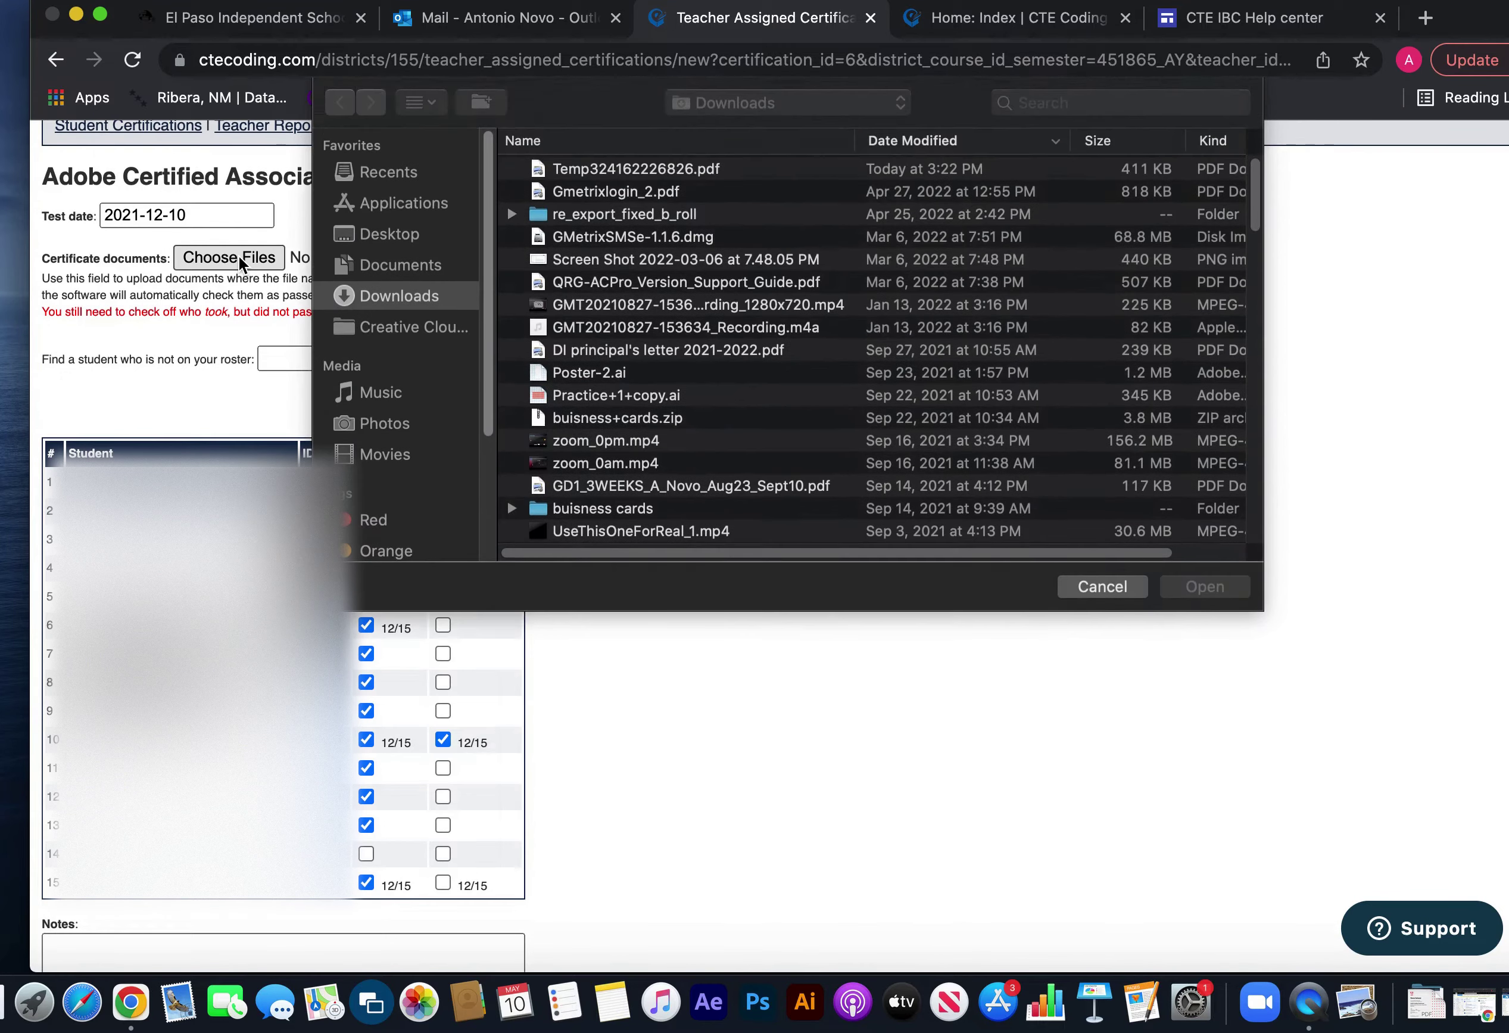
click(638, 168)
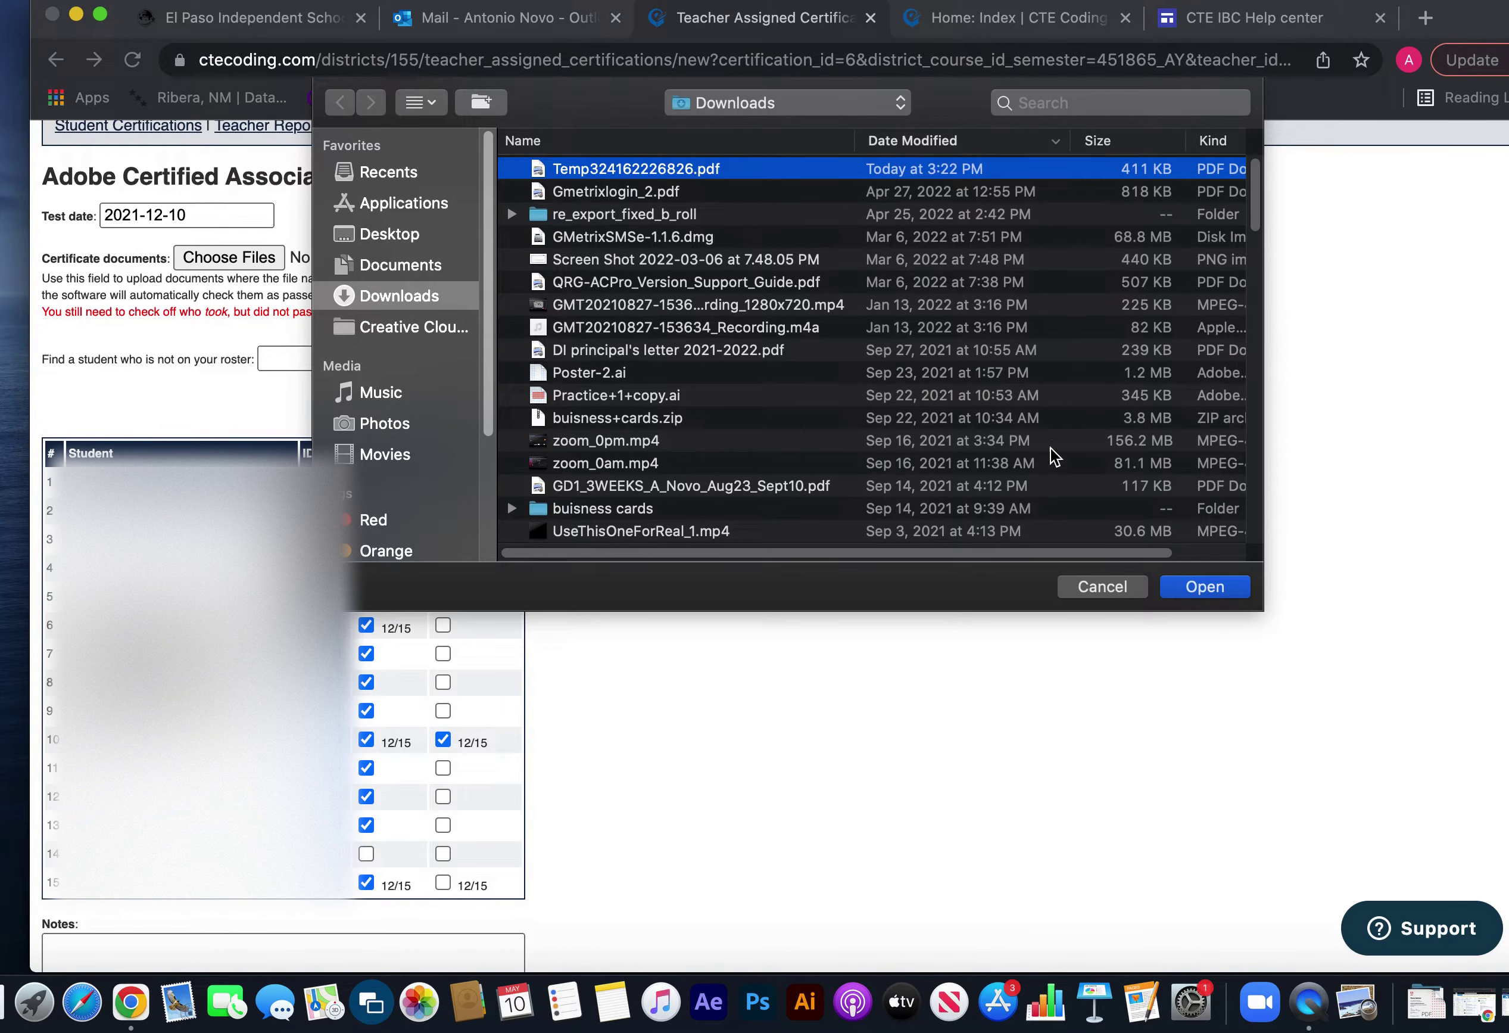
click(1207, 587)
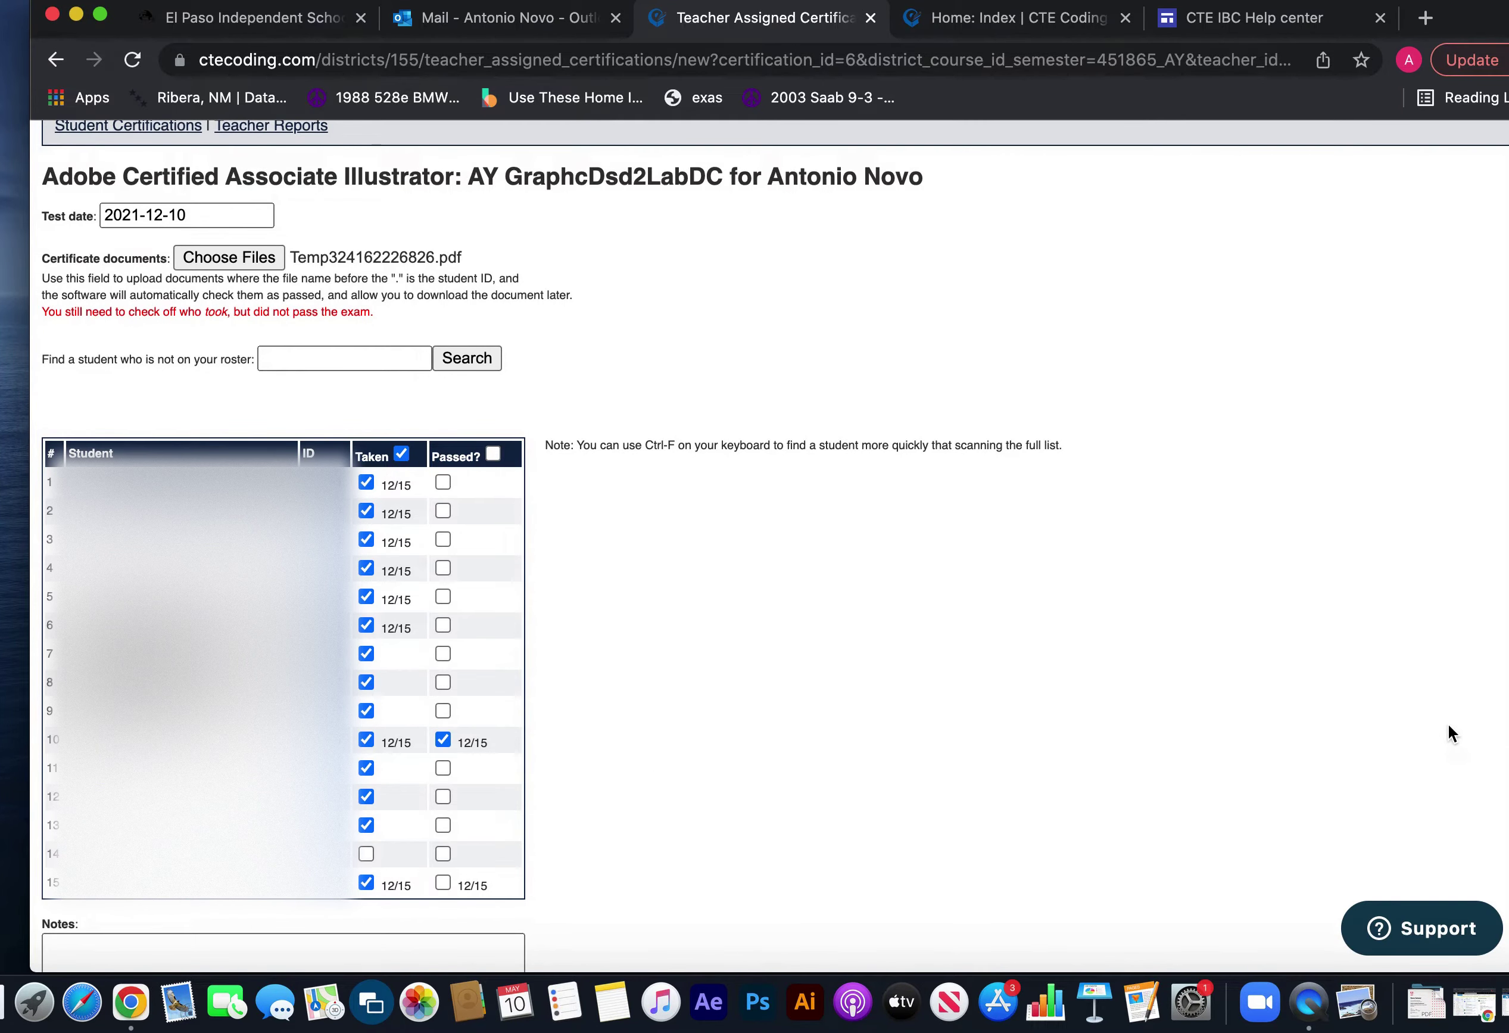
Save the Illustrator results and review the warning about students with existing results.
scroll(1448, 723, down, 1)
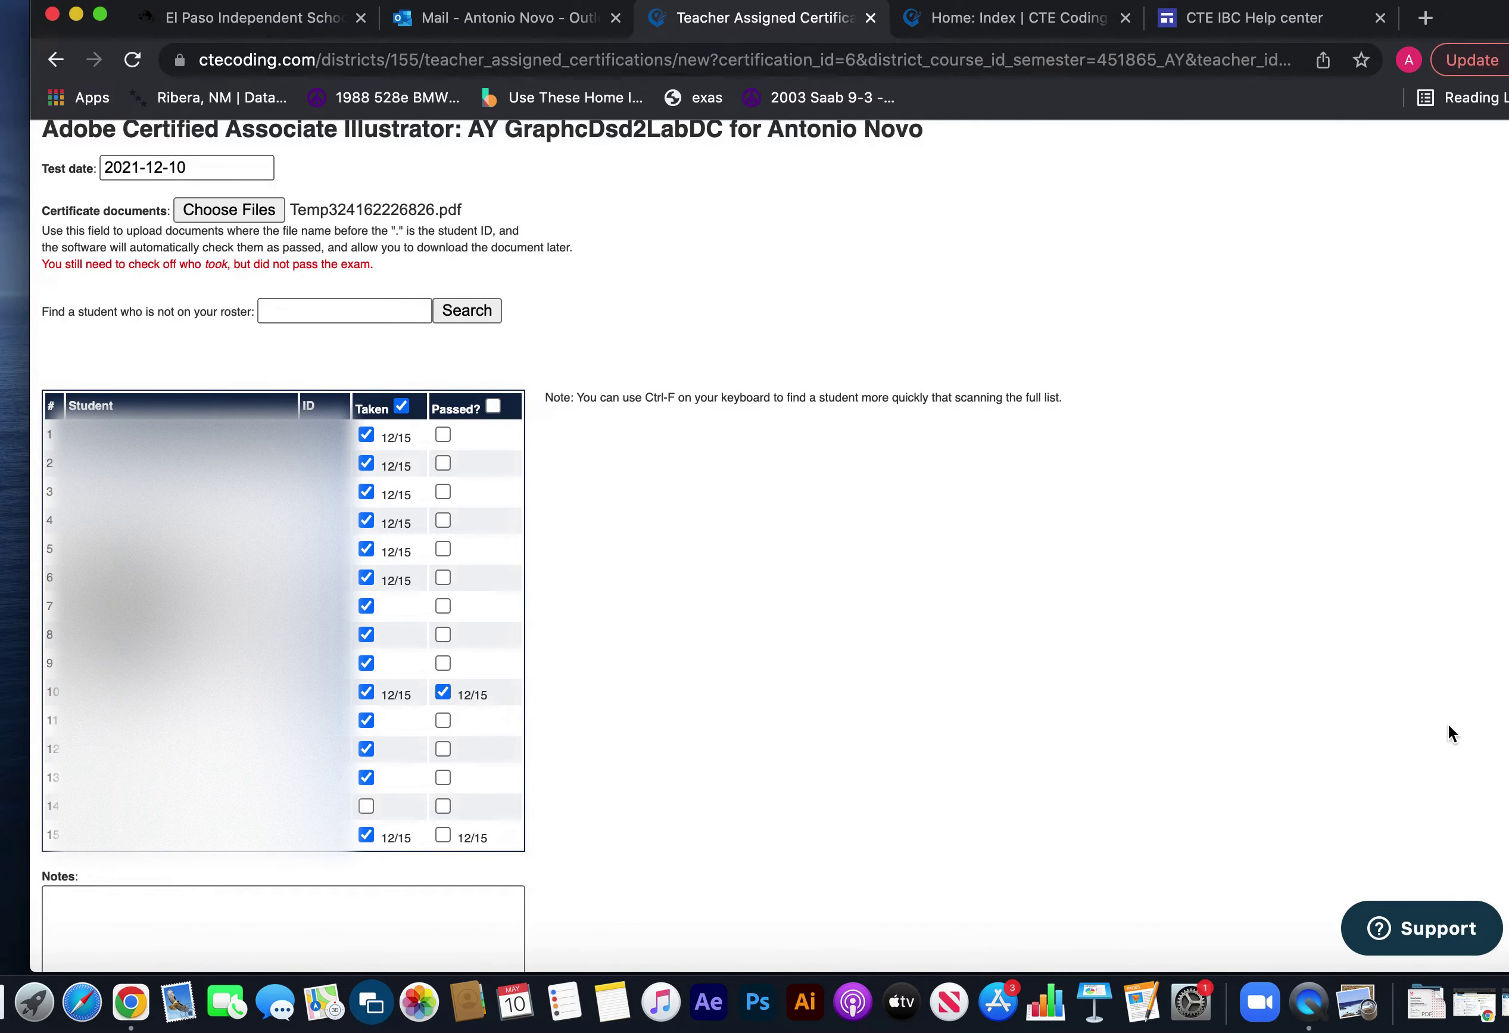
scroll(1448, 723, down, 5)
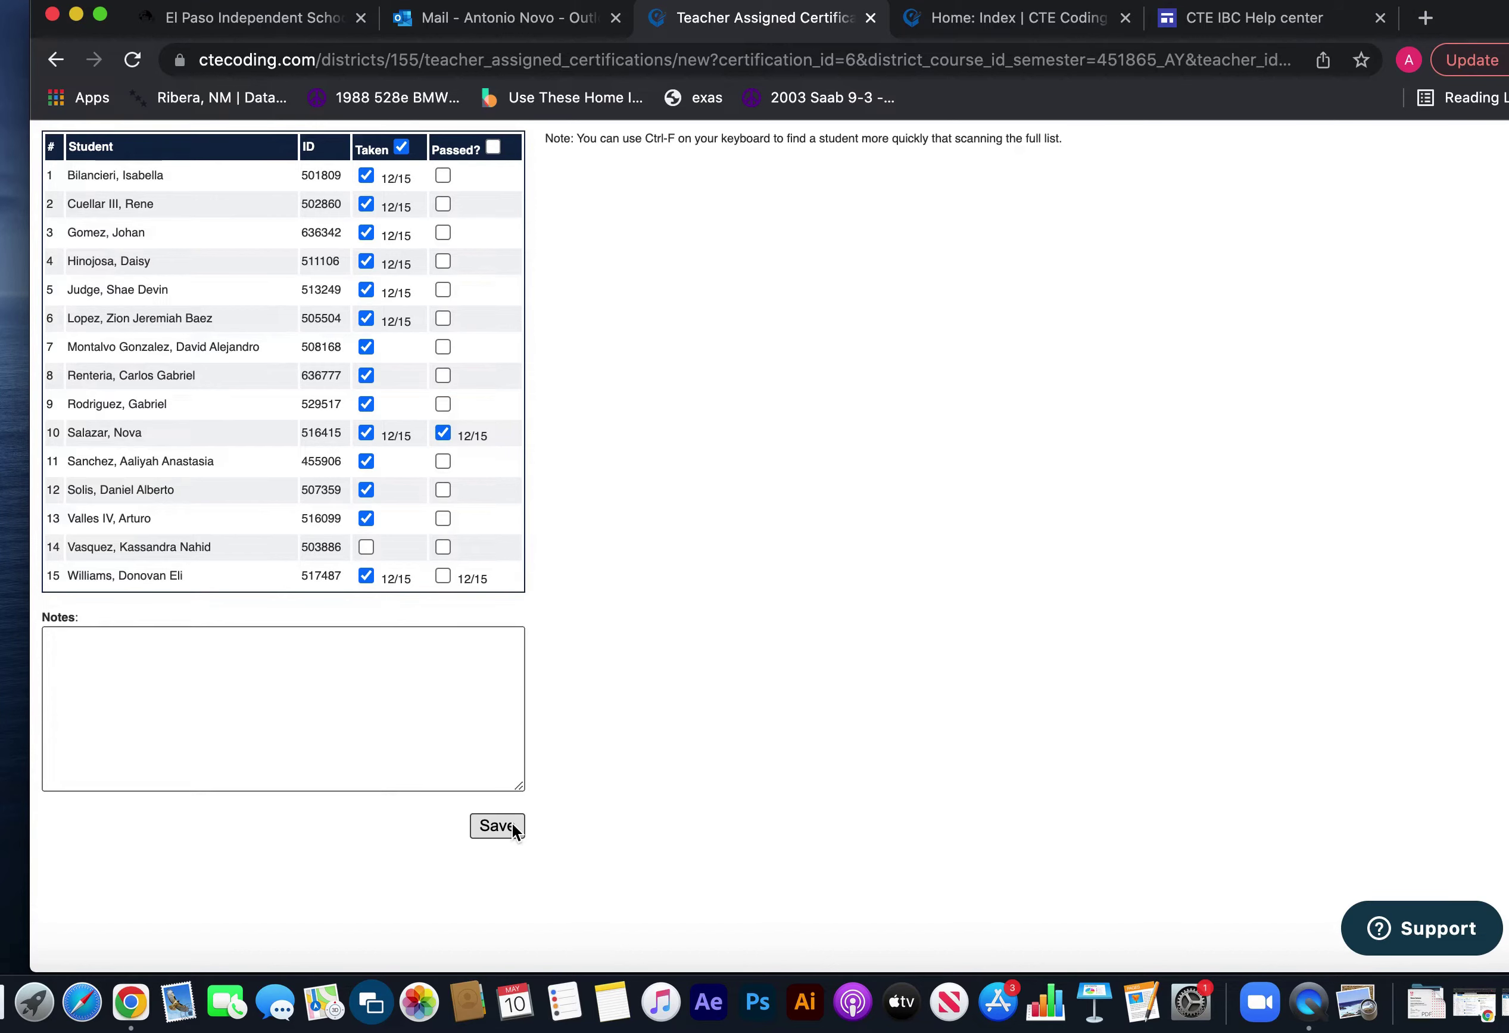
click(511, 823)
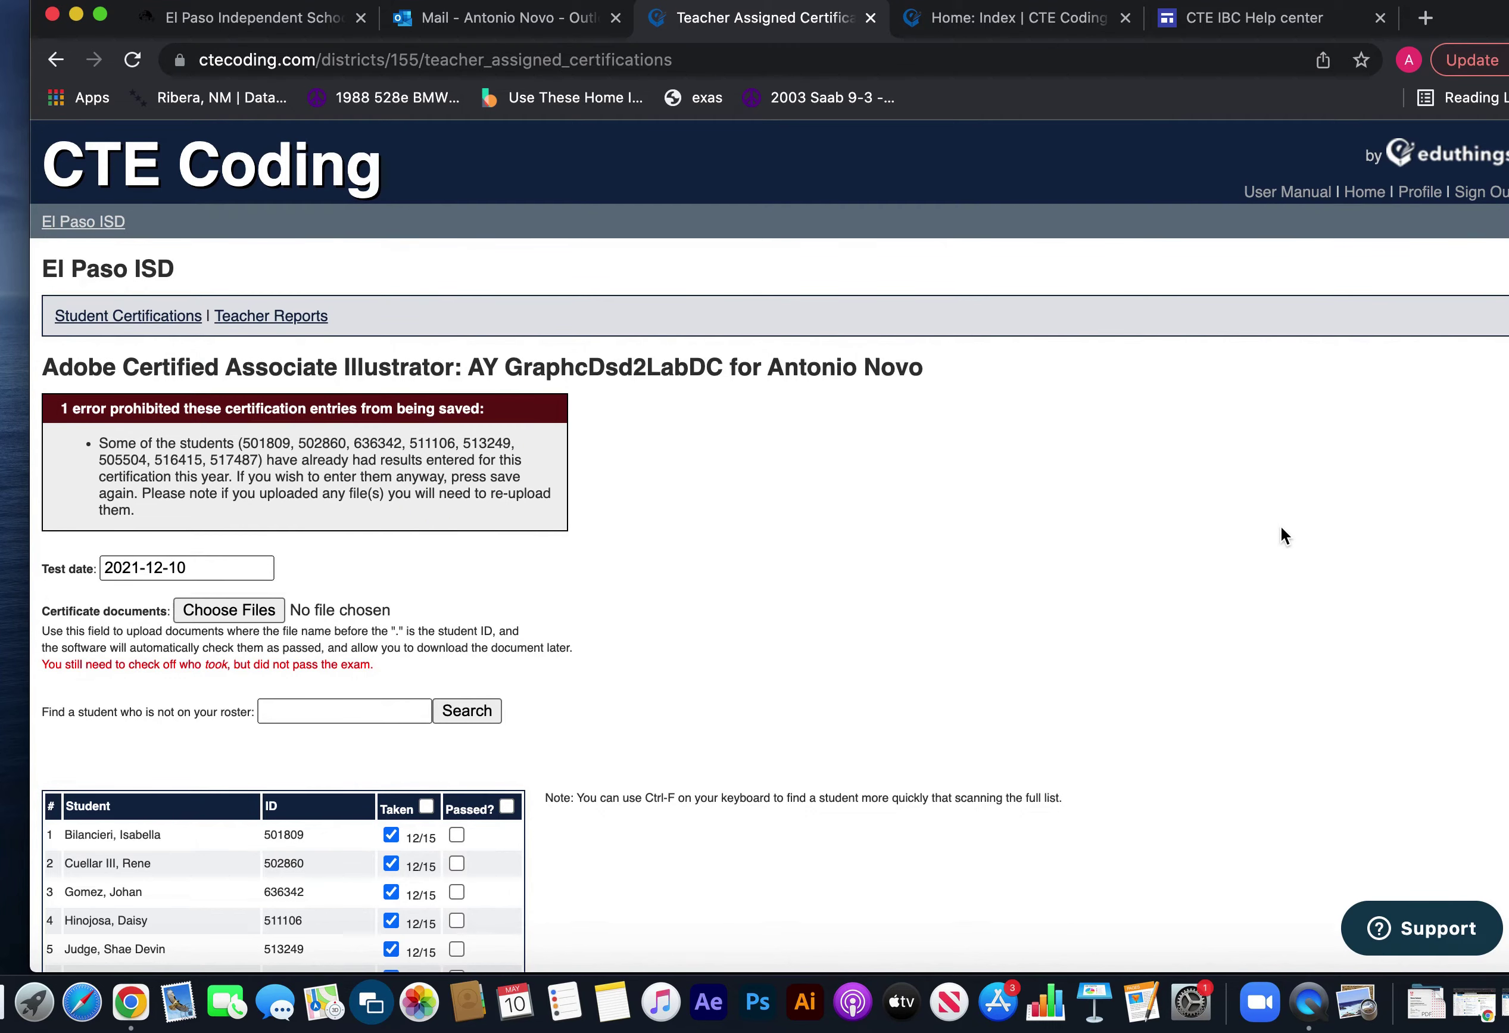
scroll(1281, 527, down, 10)
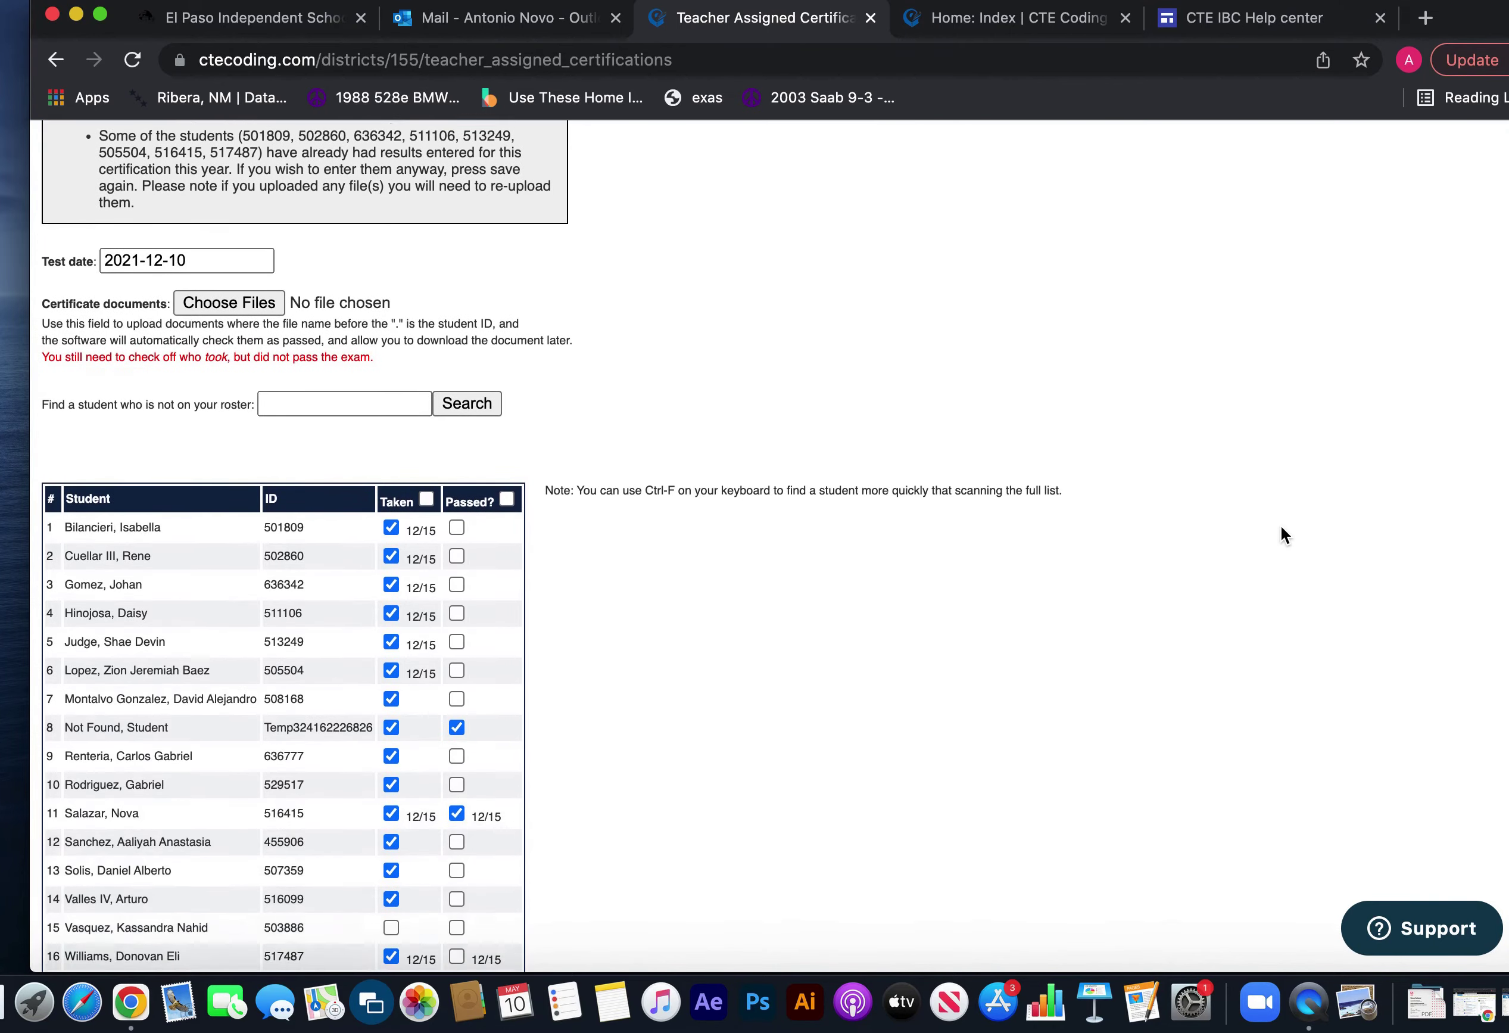
scroll(1281, 527, down, 2)
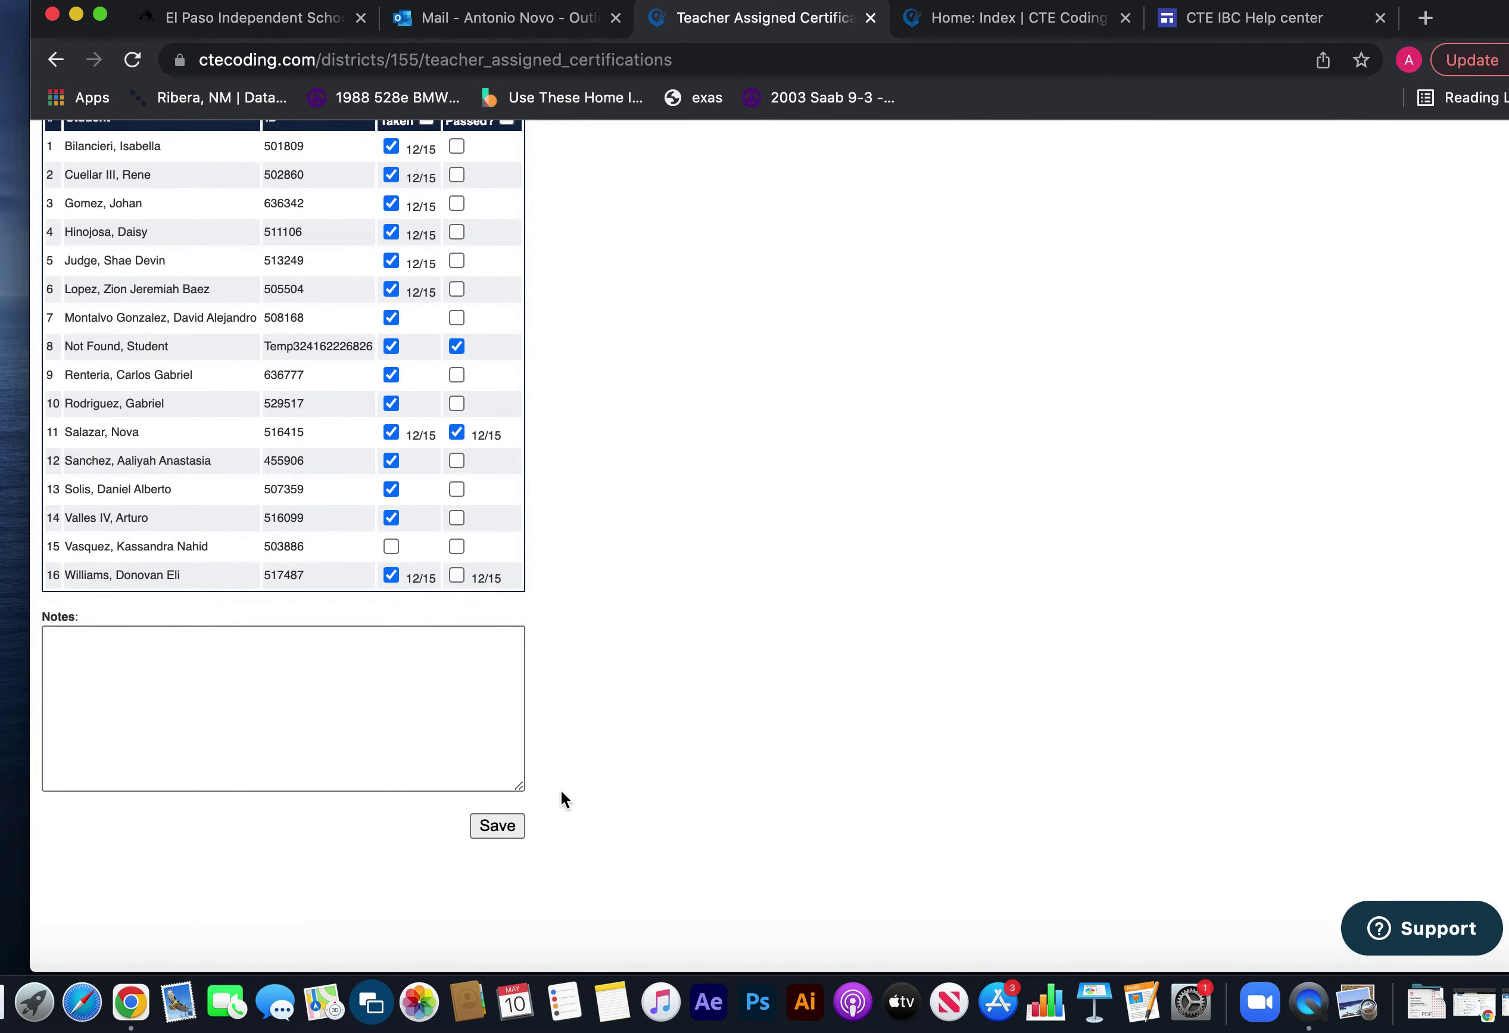
Save again to override the existing-results warning and finalize the entries.
click(494, 825)
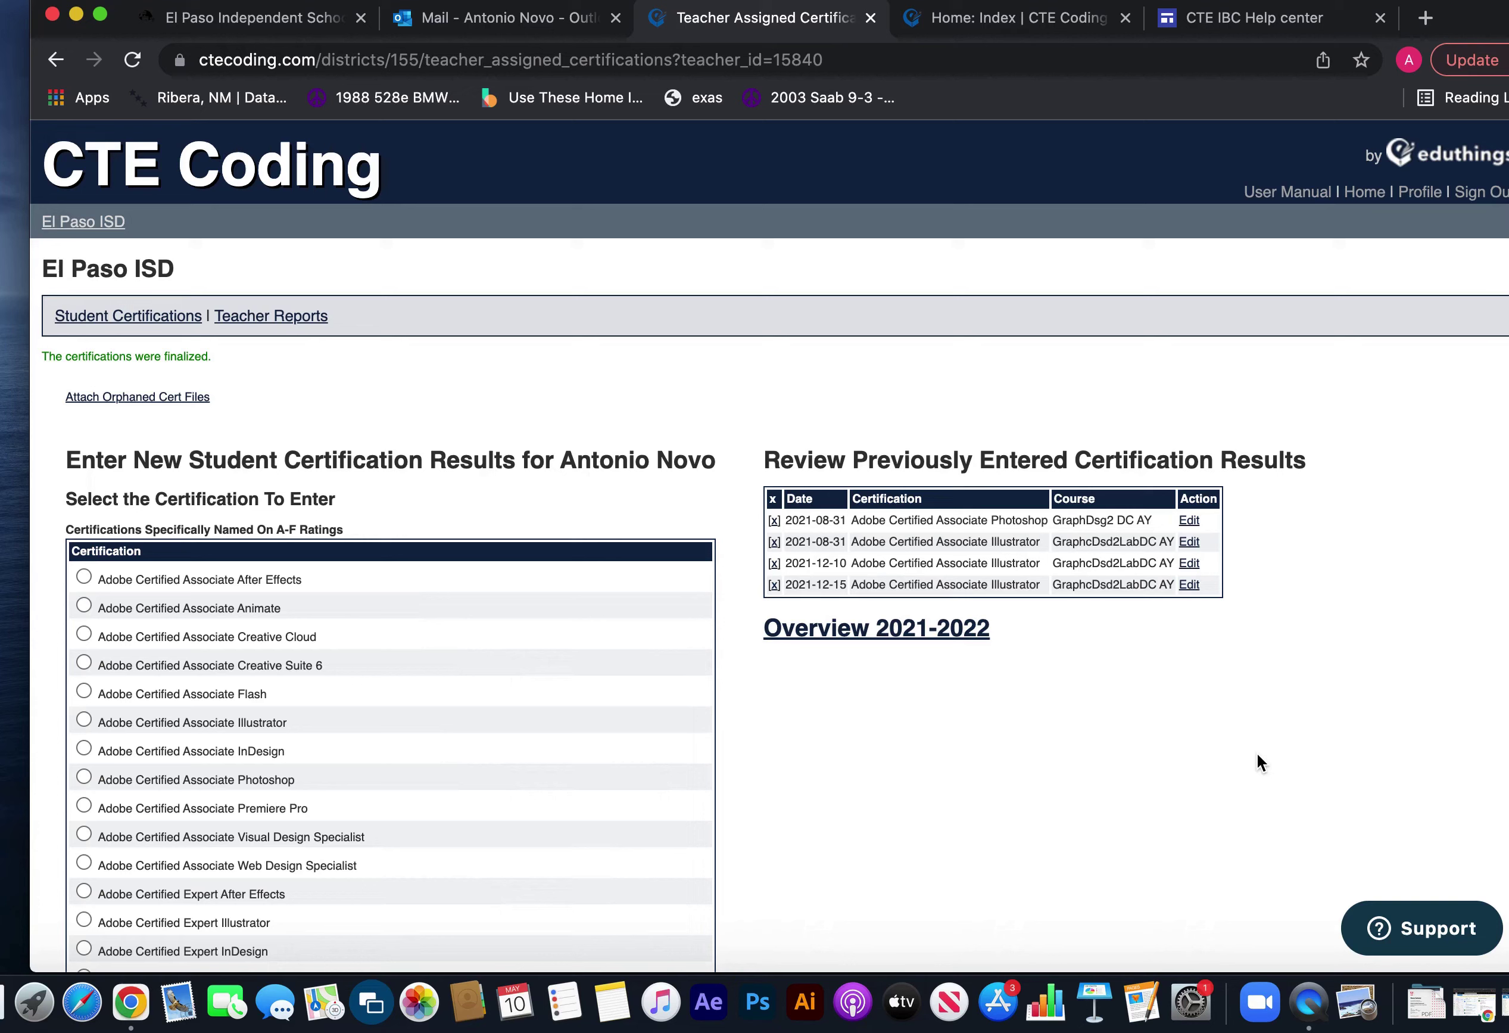
Open the 2021-08-31 Photoshop result for GraphDsg2 DC for editing.
click(1190, 523)
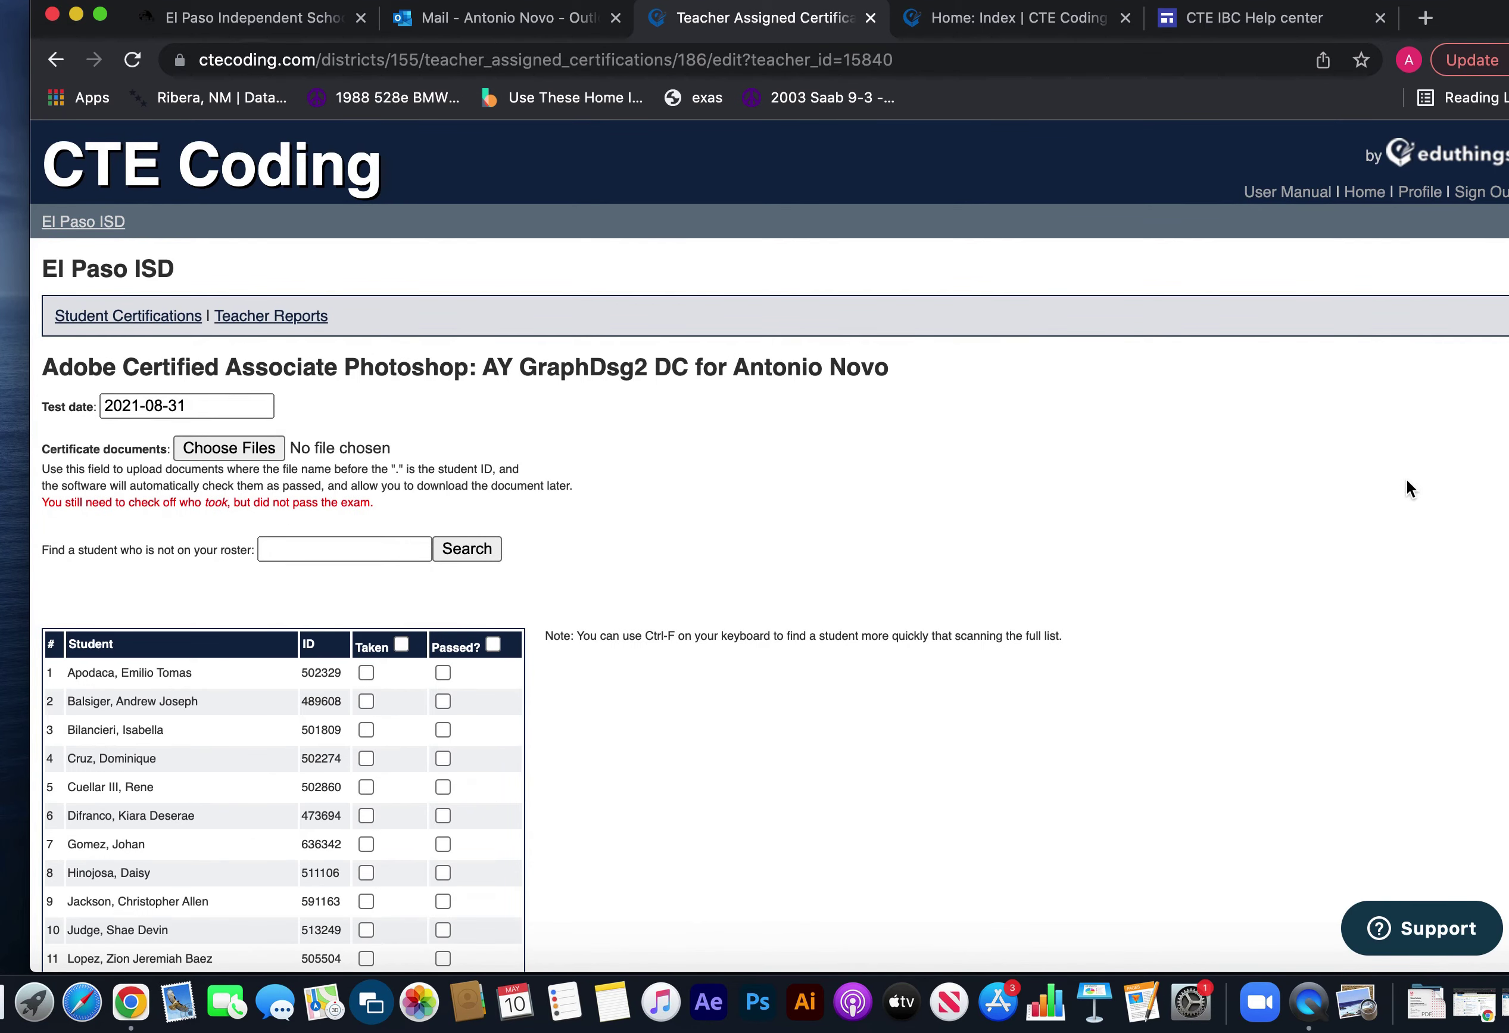